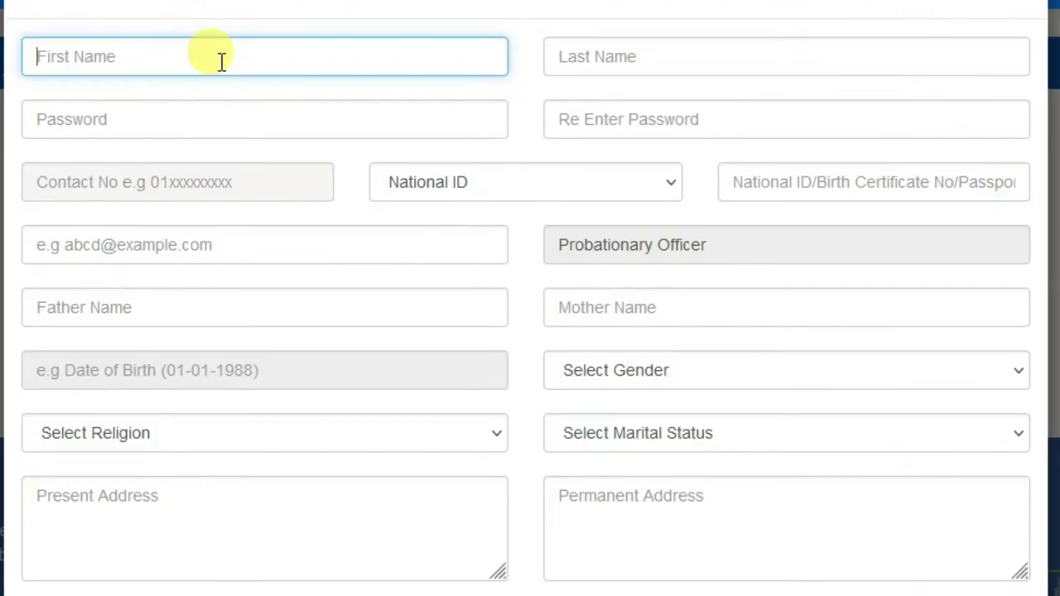
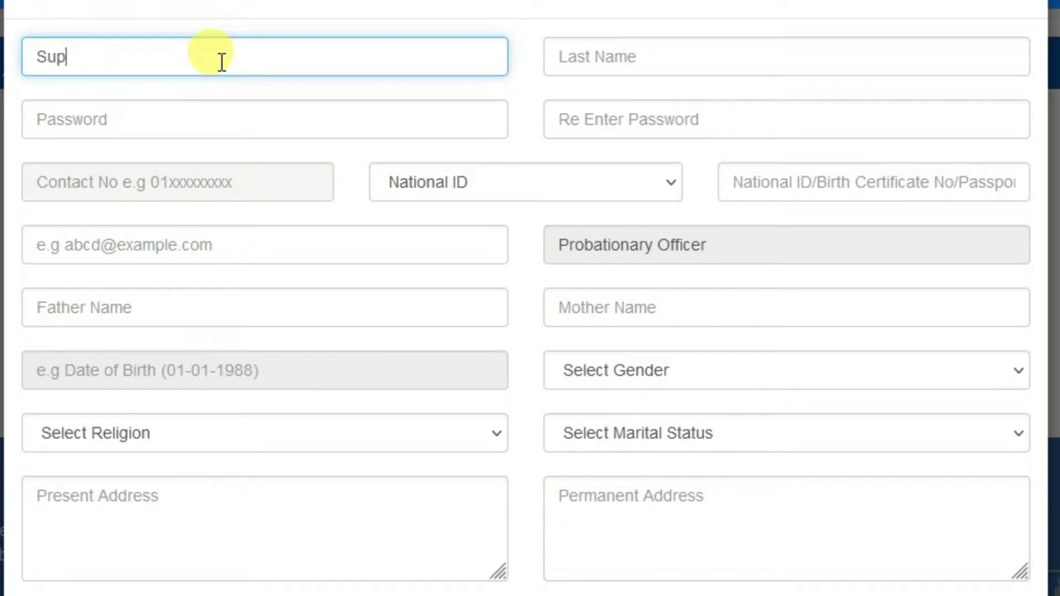
# Step: Enter the applicant's first name and surname in separate fields, plus a four-digit starting password
pyautogui.press('Tab')
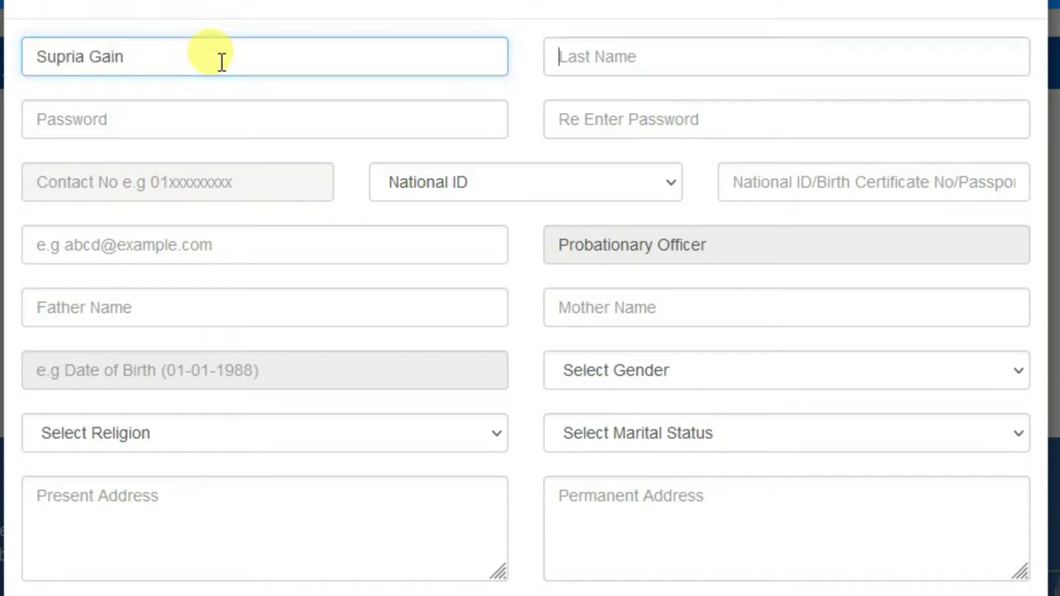
pyautogui.click(222, 62)
pyautogui.press('BackSpace')
pyautogui.press('Tab')
pyautogui.write('Gain')
pyautogui.press('Tab')
pyautogui.write('1234')
pyautogui.press('Tab')
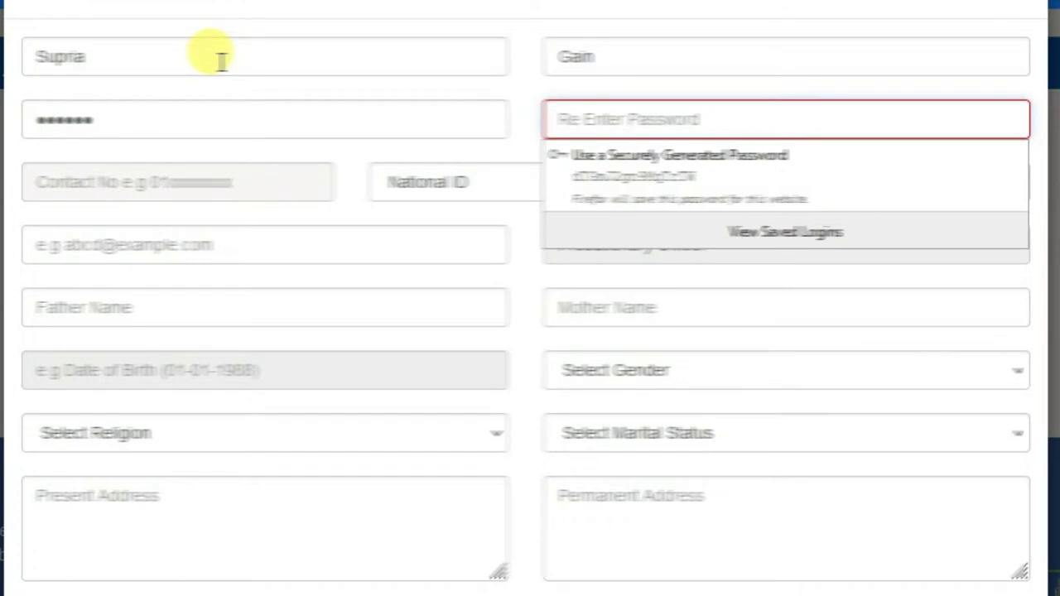
# Step: Enter a 12-character password in both password fields and the applicant's mobile number
pyautogui.doubleClick(108, 116)
pyautogui.write('123456')
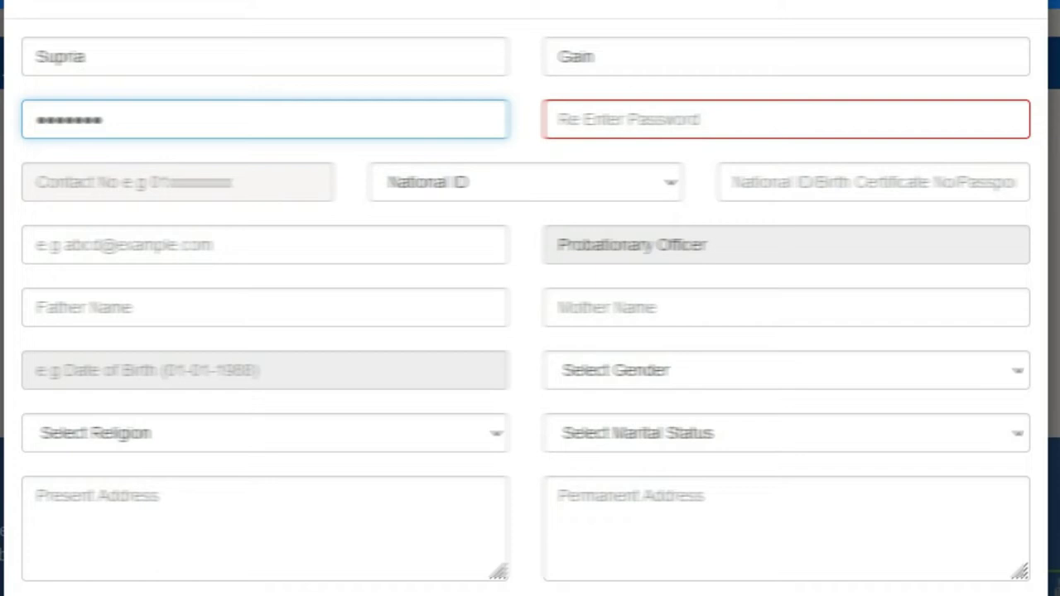
pyautogui.write('789012')
pyautogui.press('Tab')
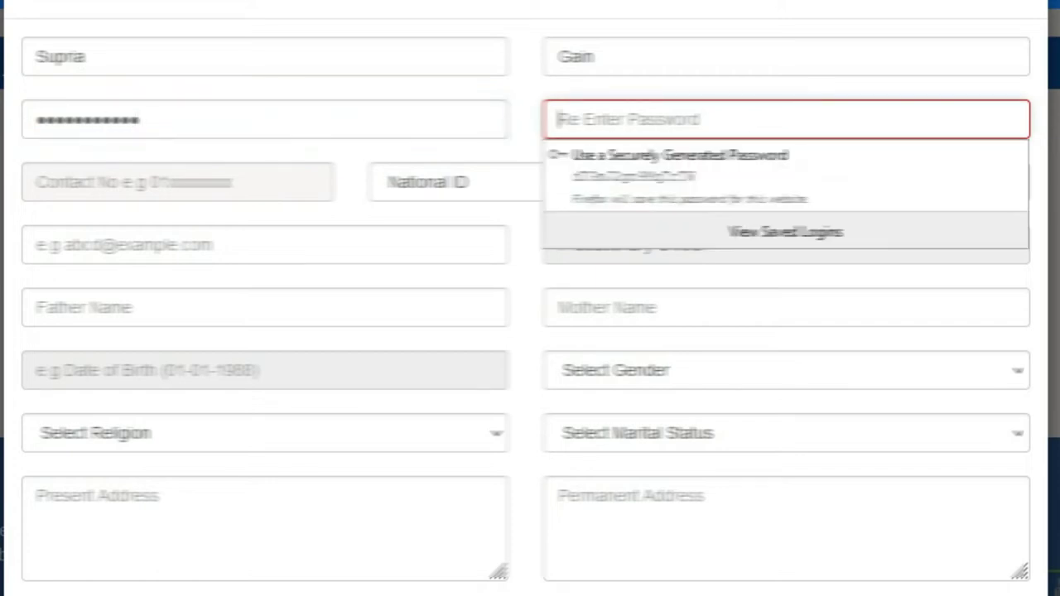
pyautogui.write('123456789012')
pyautogui.press('Tab')
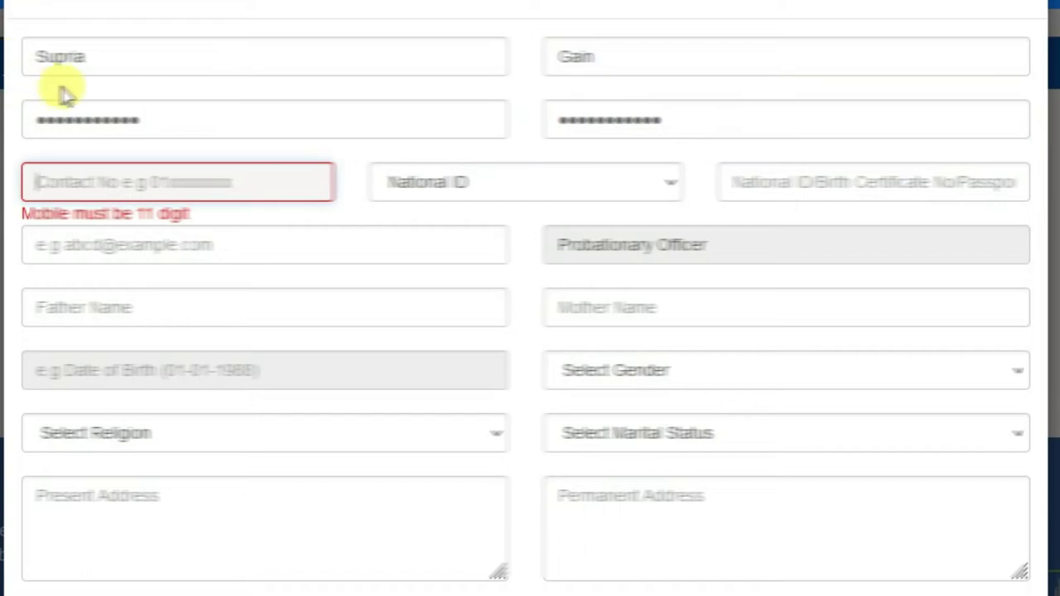
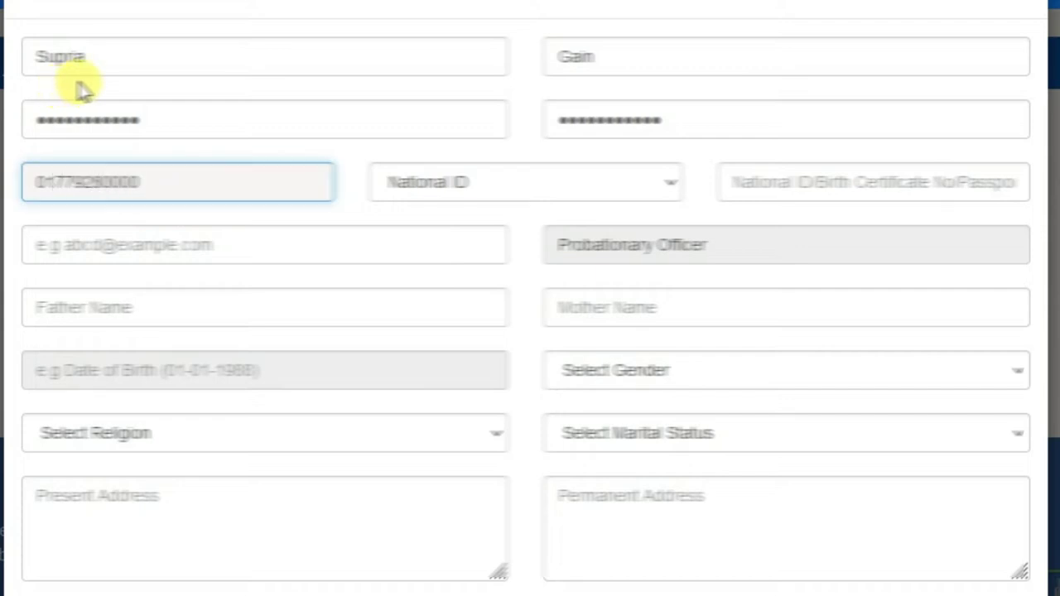
pyautogui.click(582, 189)
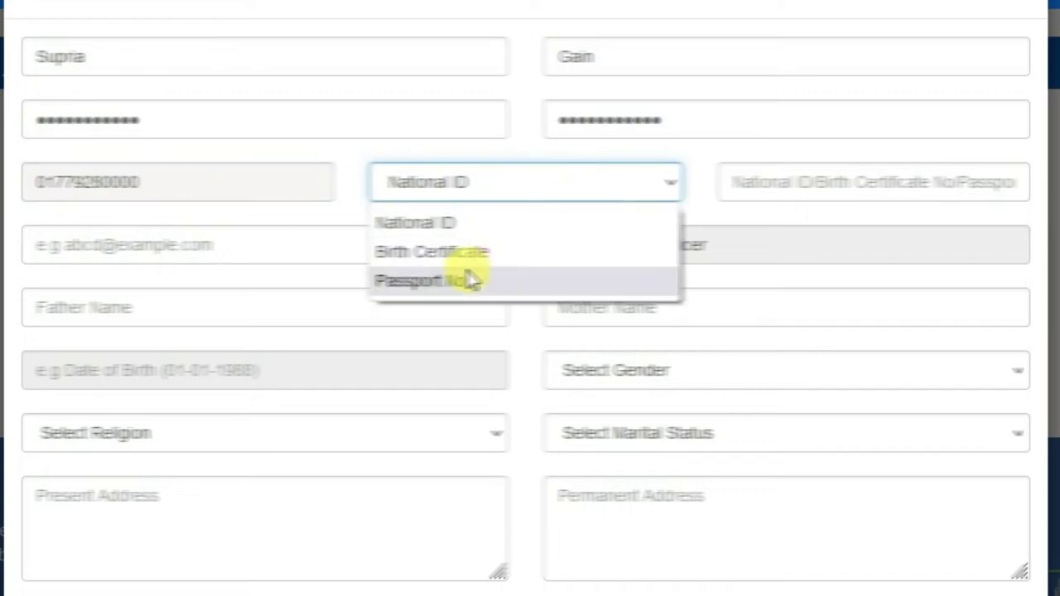
# Step: Keep National ID as the document type and enter the ID number
pyautogui.click(448, 226)
pyautogui.click(785, 173)
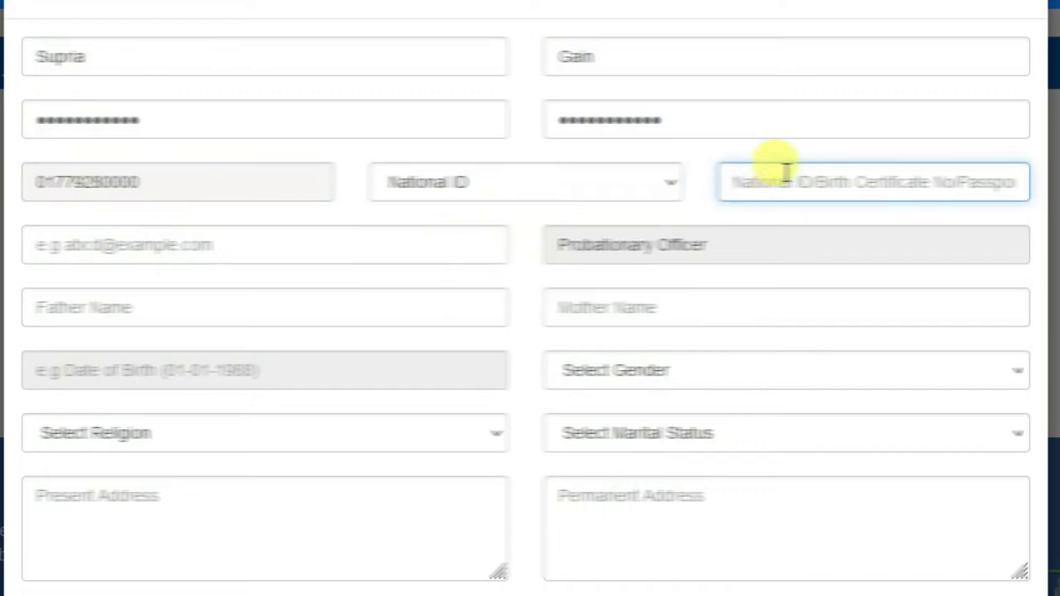
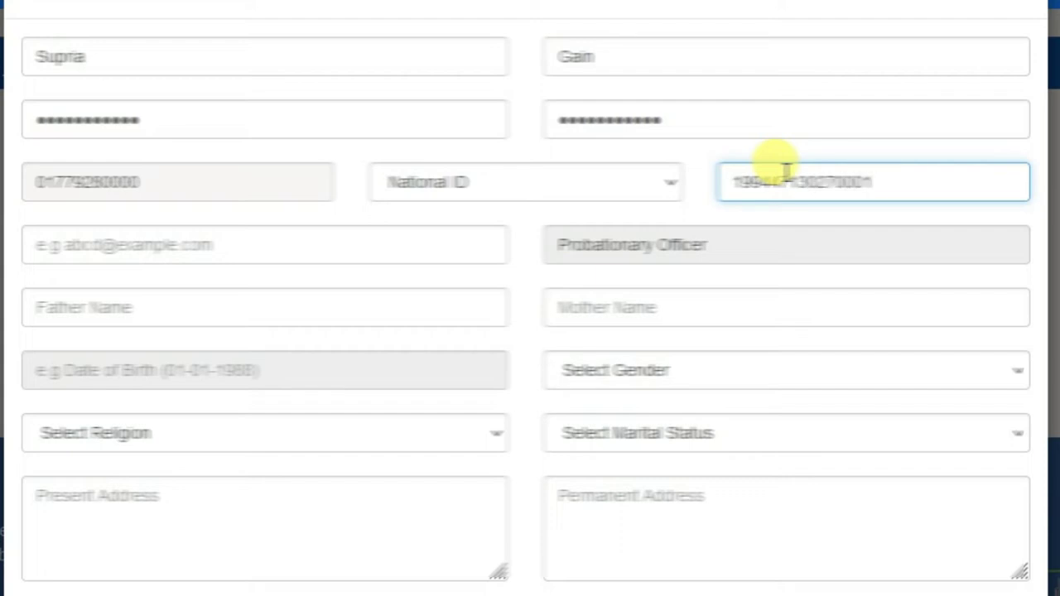
# Step: Enter the applicant's Gmail address in the e-mail field
pyautogui.click(261, 249)
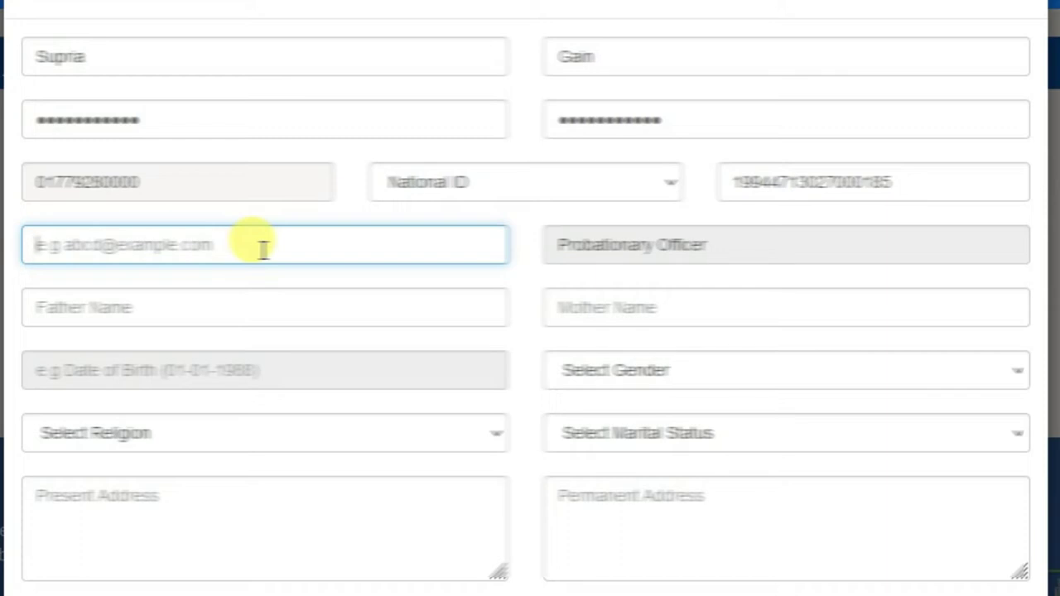
pyautogui.write('sar')
pyautogui.press('BackSpace')
pyautogui.press('BackSpace')
pyautogui.press('BackSpace')
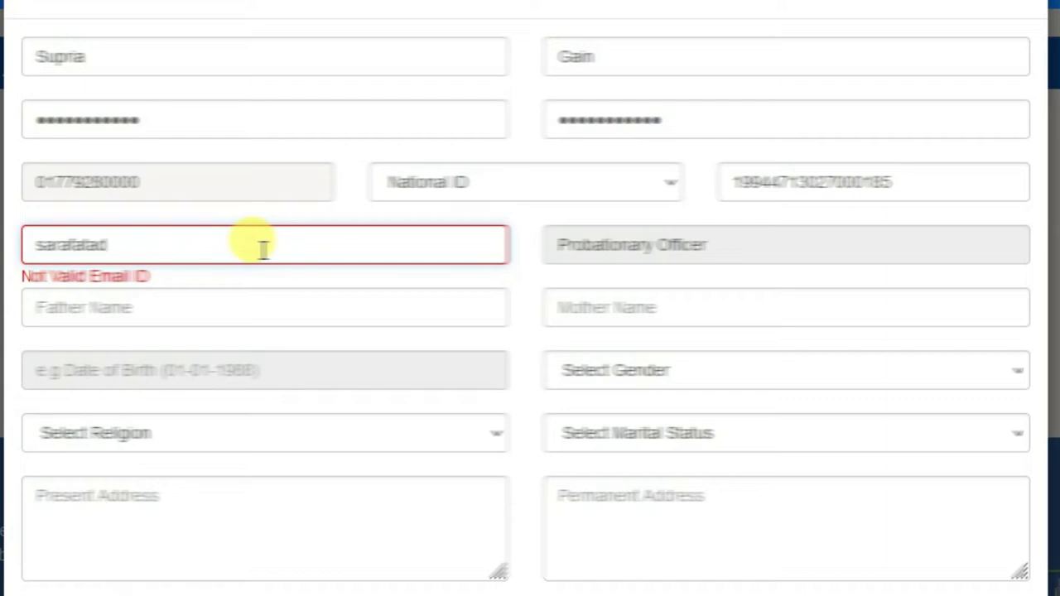
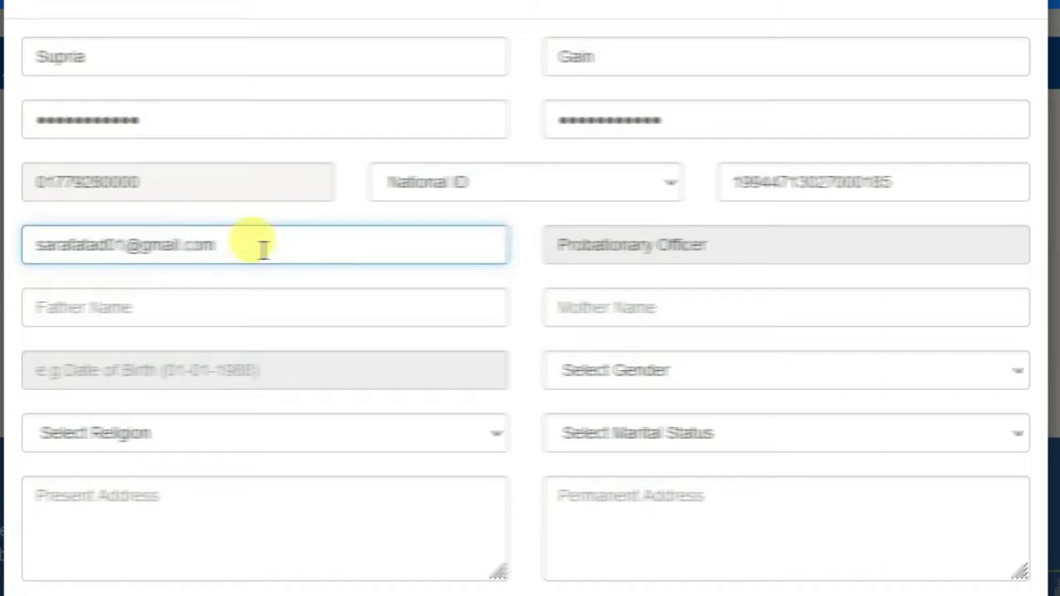
pyautogui.press('Tab')
pyautogui.click(248, 313)
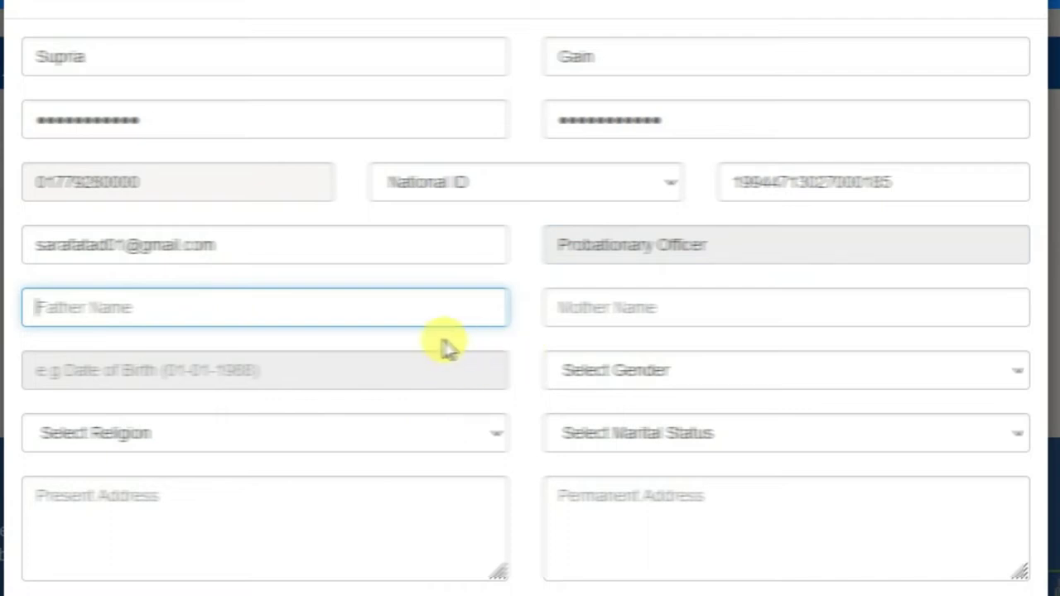
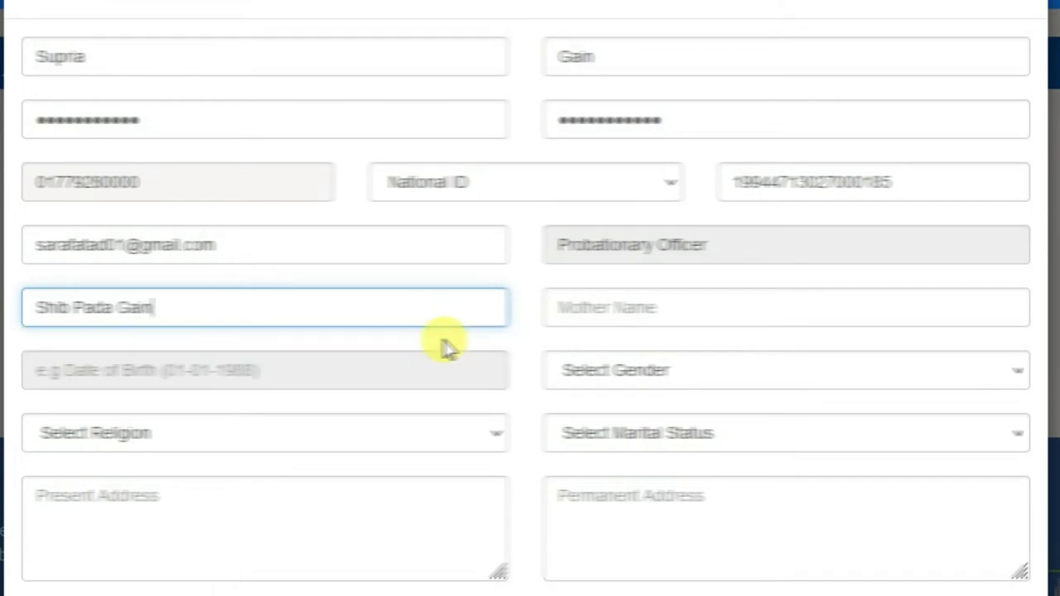
# Step: Enter the father's name and the mother's name
pyautogui.press('Tab')
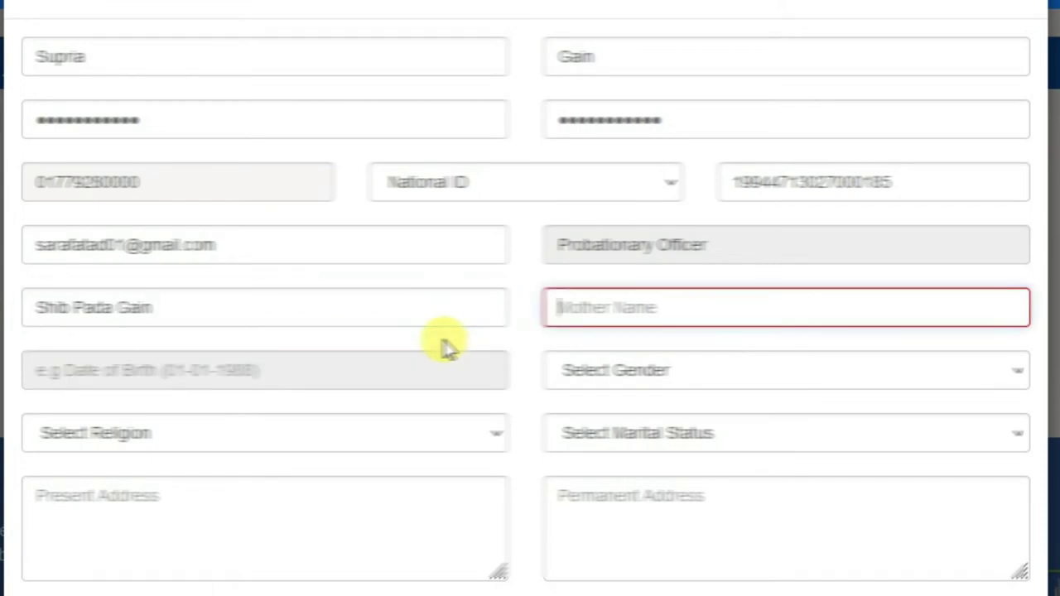
pyautogui.press('Tab')
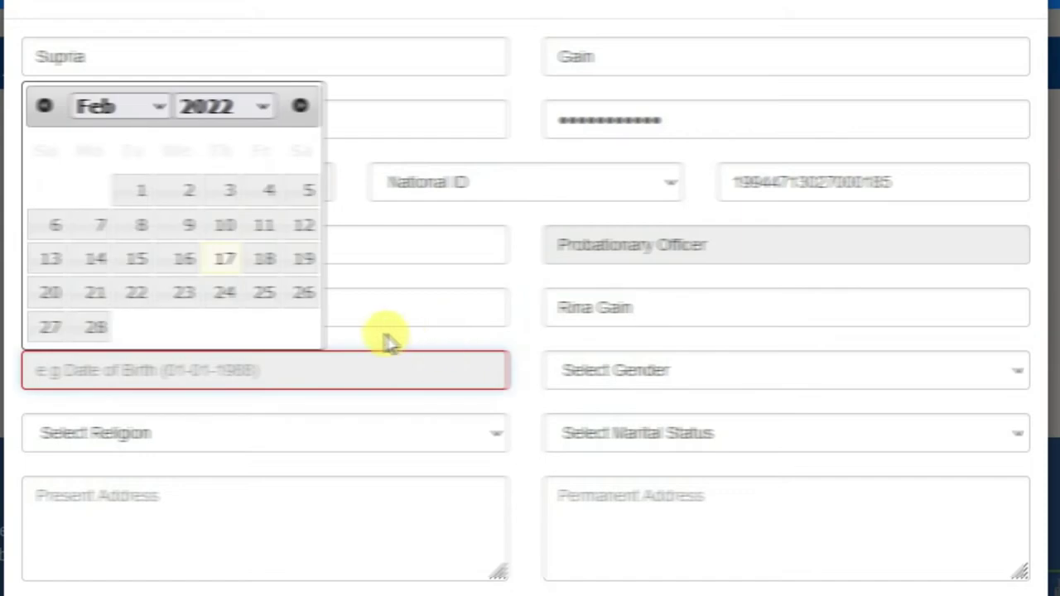
# Step: Set the date of birth to 12 October 1994 in the date picker
pyautogui.click(249, 108)
pyautogui.scroll(6, 240, 332)
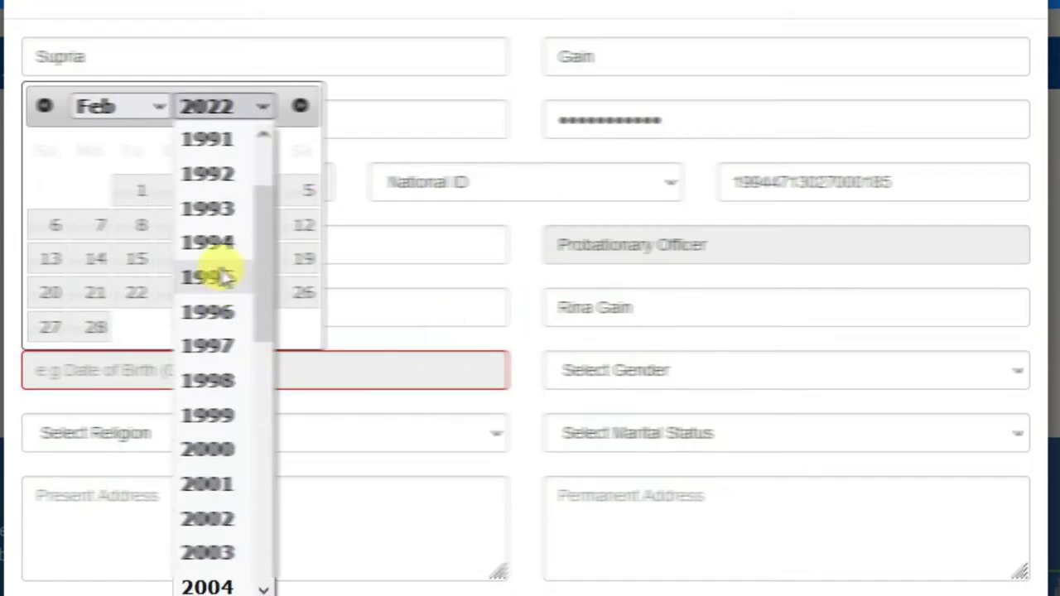
pyautogui.click(207, 243)
pyautogui.click(106, 107)
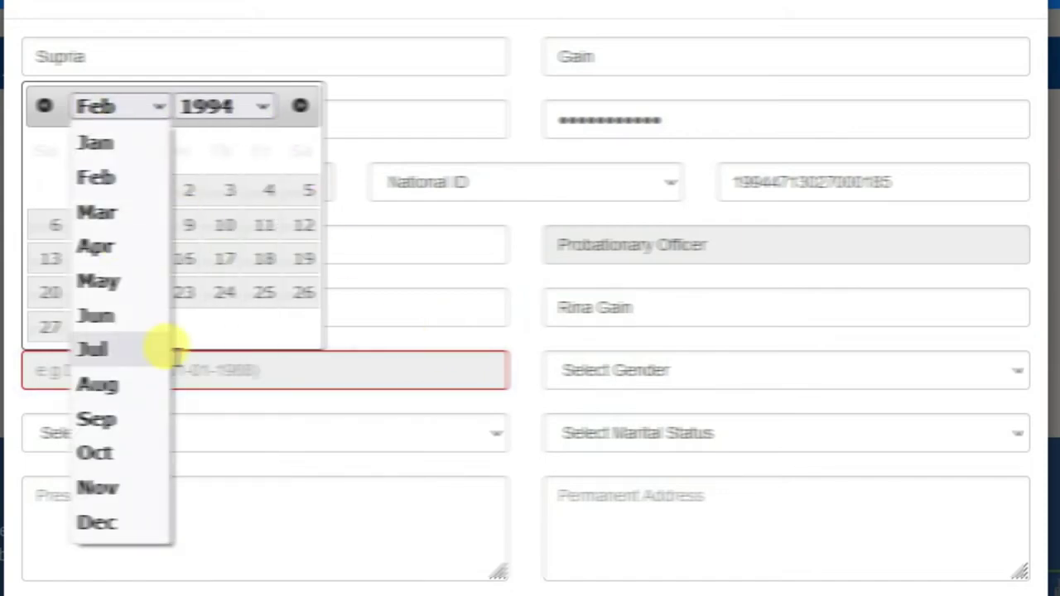
pyautogui.click(122, 452)
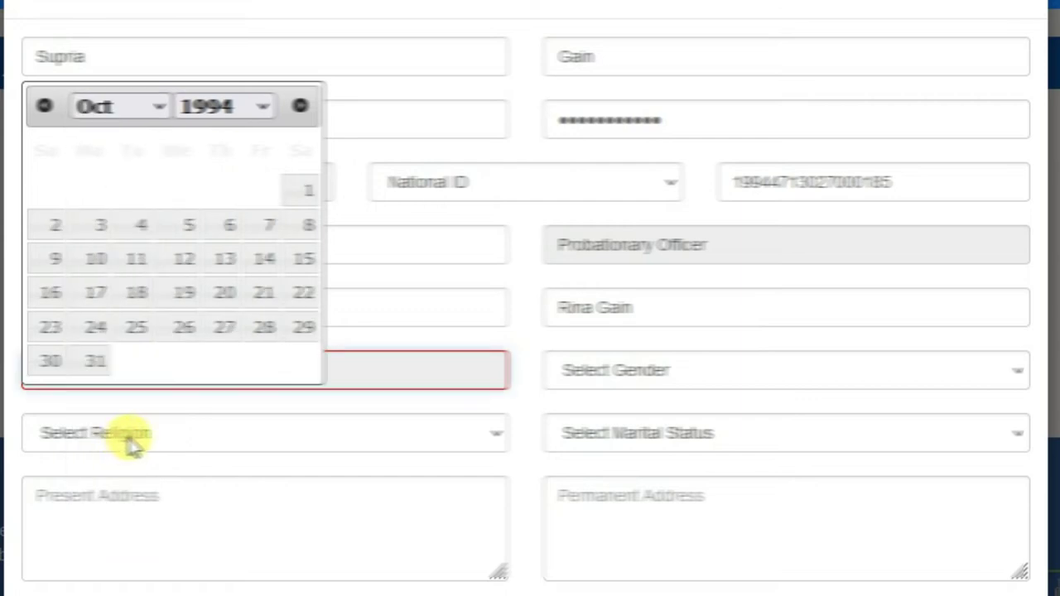
pyautogui.click(185, 264)
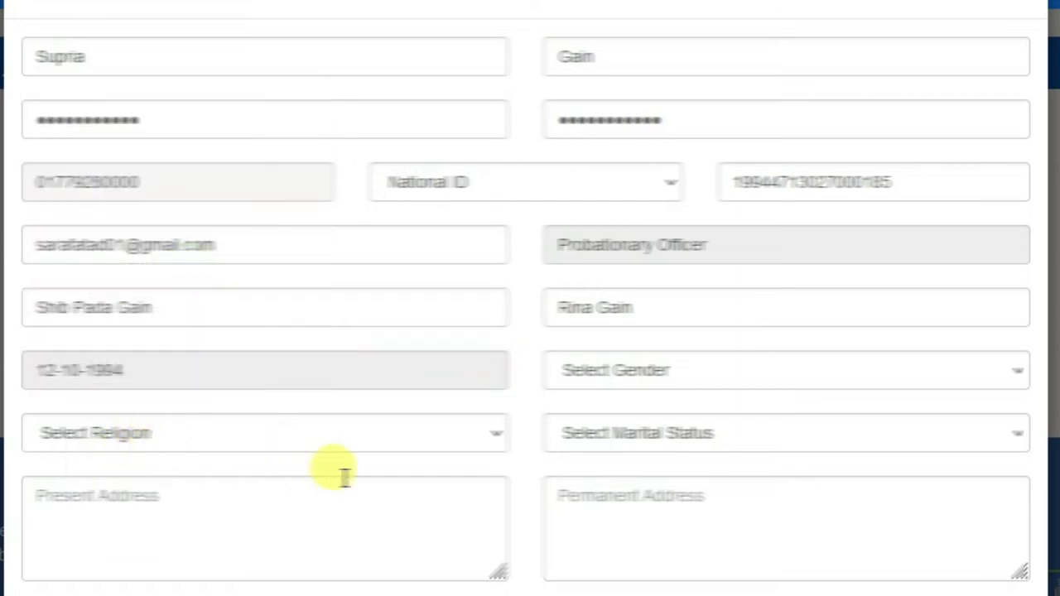
# Step: Set gender to Female, religion to Hindu and marital status to Married
pyautogui.click(655, 371)
pyautogui.click(579, 470)
pyautogui.click(323, 435)
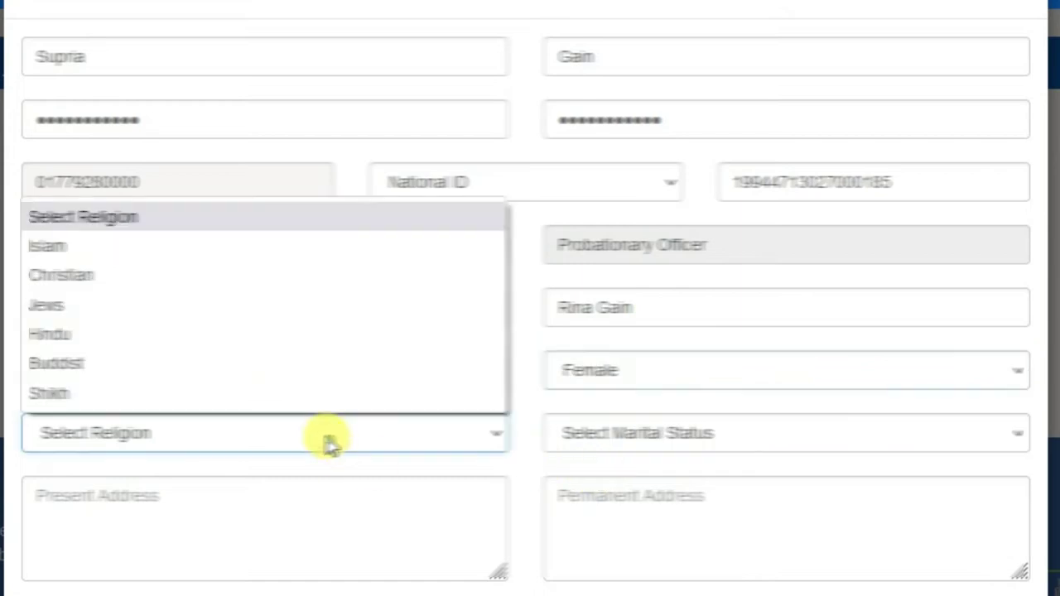
pyautogui.click(141, 334)
pyautogui.scroll(-2, 679, 347)
pyautogui.click(678, 340)
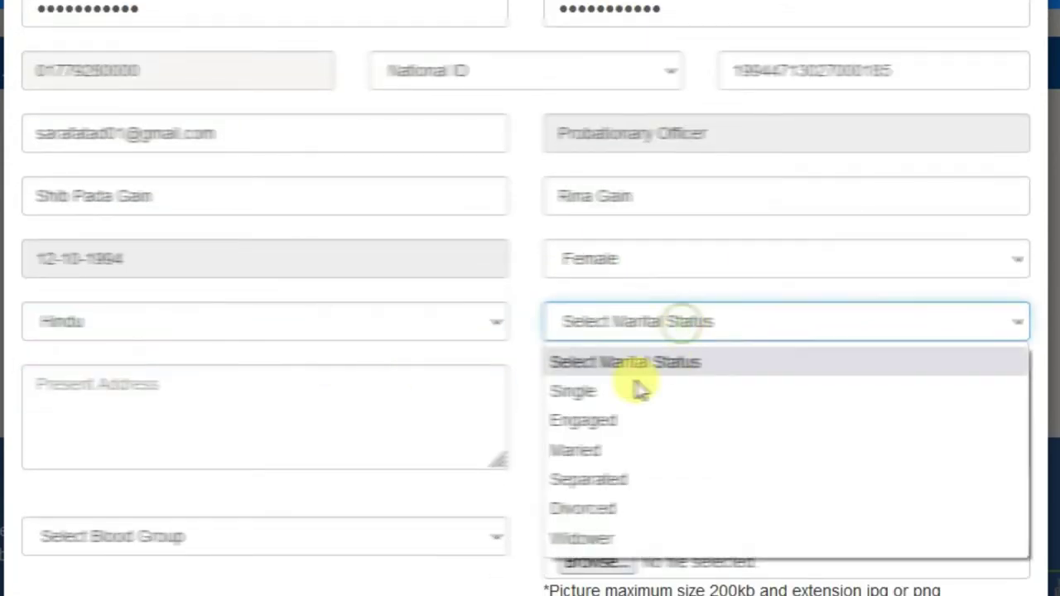
pyautogui.click(594, 452)
# Step: Enter the present address and copy the same address into the permanent address field
pyautogui.click(214, 399)
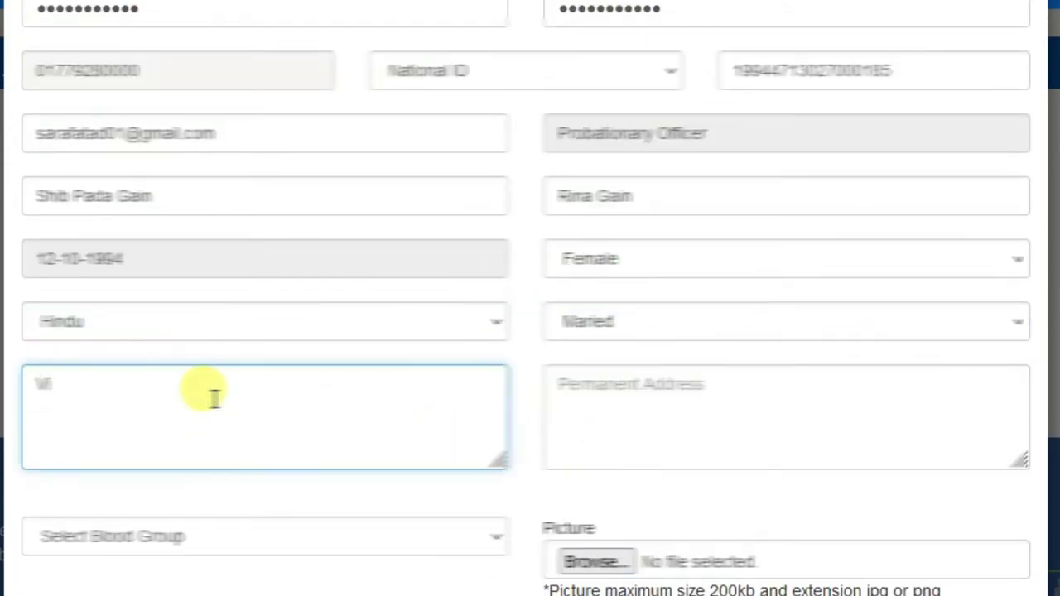
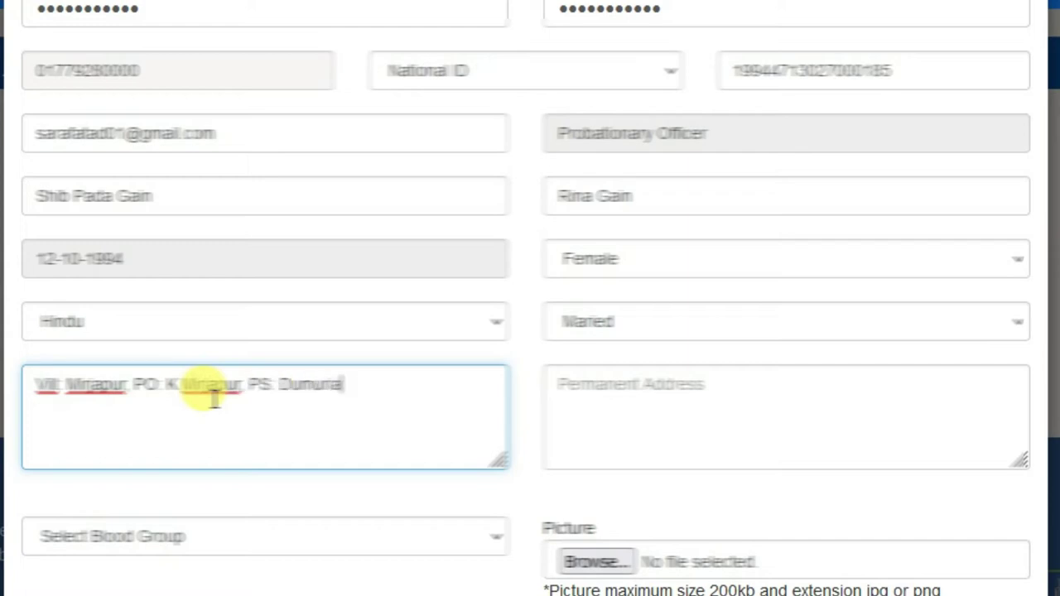
pyautogui.hotkey('ctrl', 'a')
pyautogui.hotkey('ctrl', 'c')
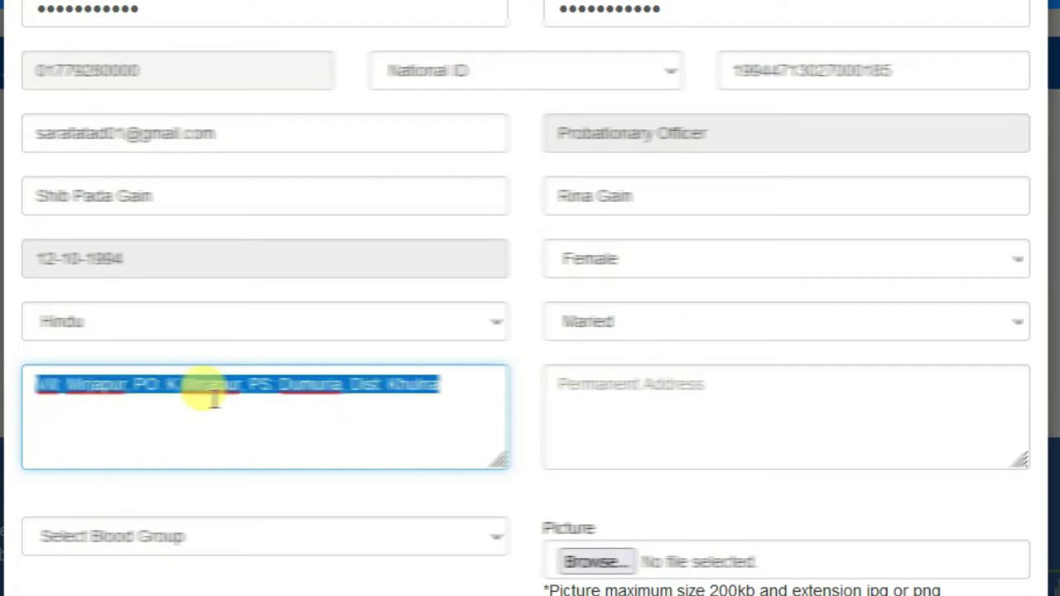
pyautogui.click(659, 414)
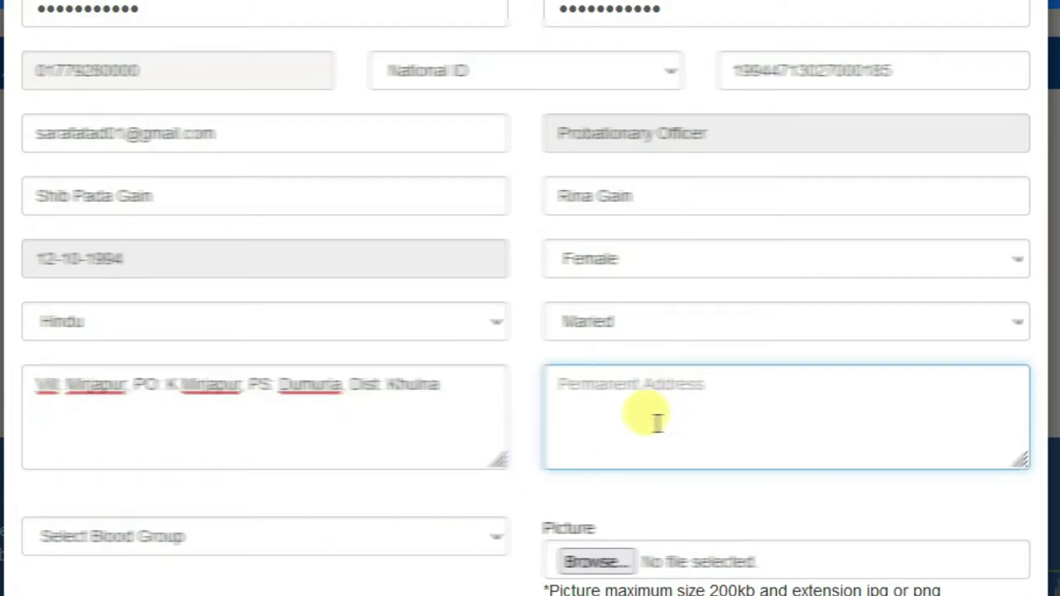
pyautogui.hotkey('ctrl', 'v')
pyautogui.click(348, 540)
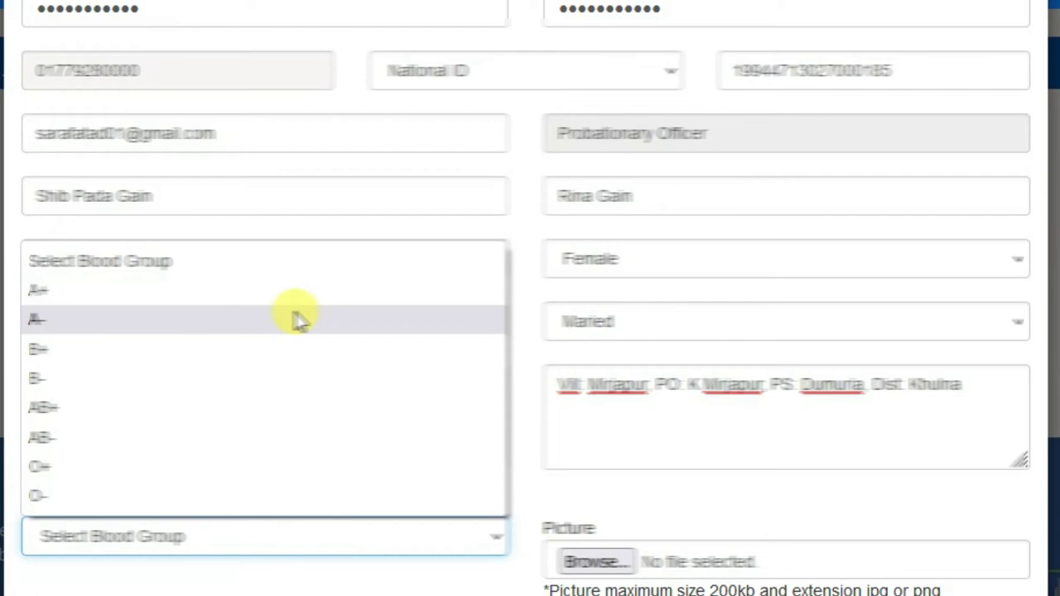
# Step: Choose AB+ as the blood group and scroll down to the upload fields
pyautogui.click(137, 407)
pyautogui.scroll(-3, 619, 391)
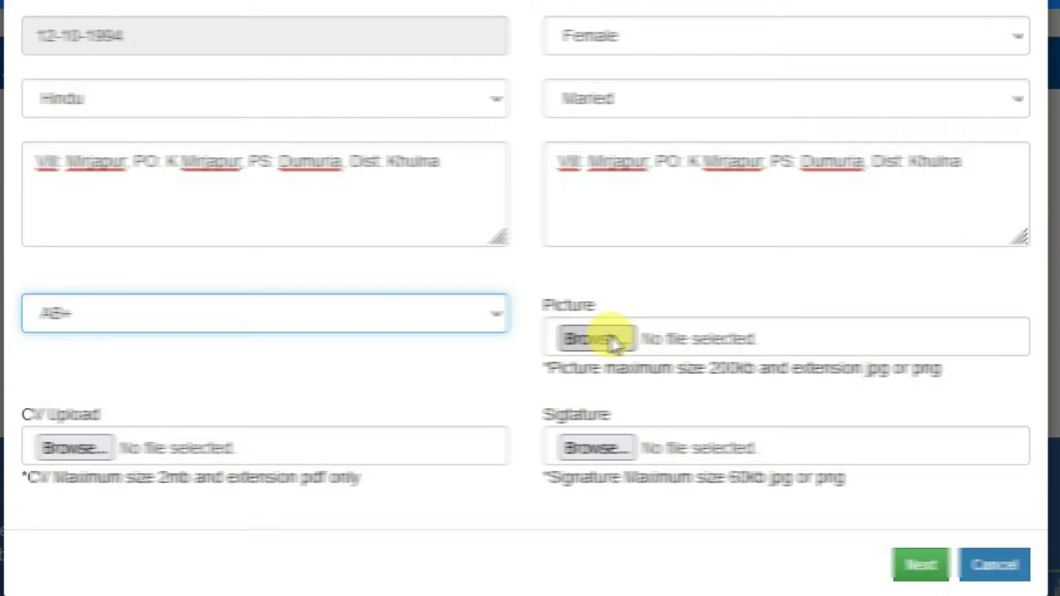
pyautogui.click(617, 346)
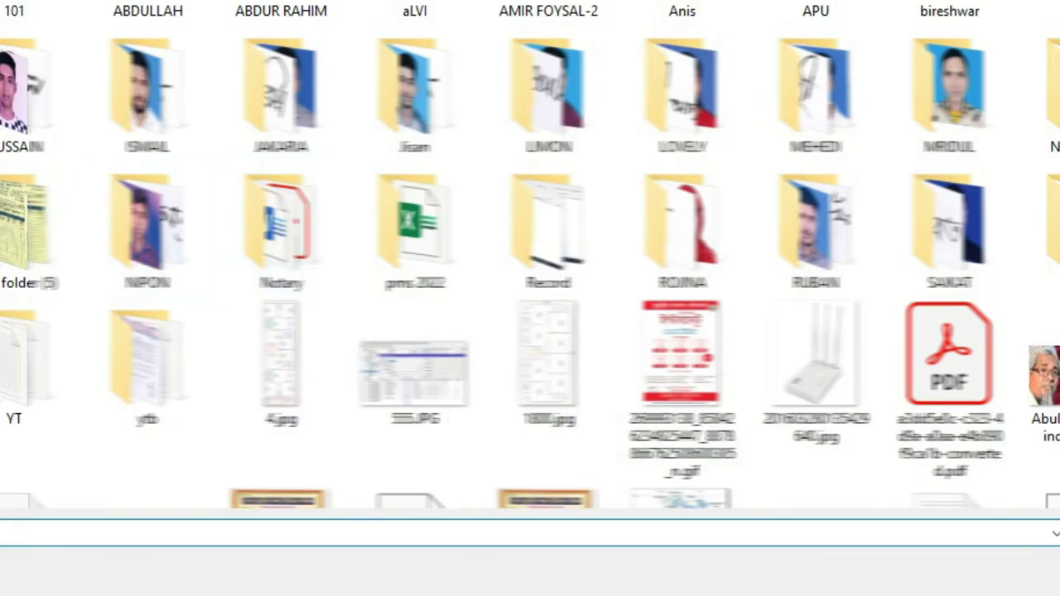
# Step: Browse to the applicant's photo folder and attach Untitled-251.jpg as the picture
pyautogui.hotkey('ctrl', 'shift', '6')
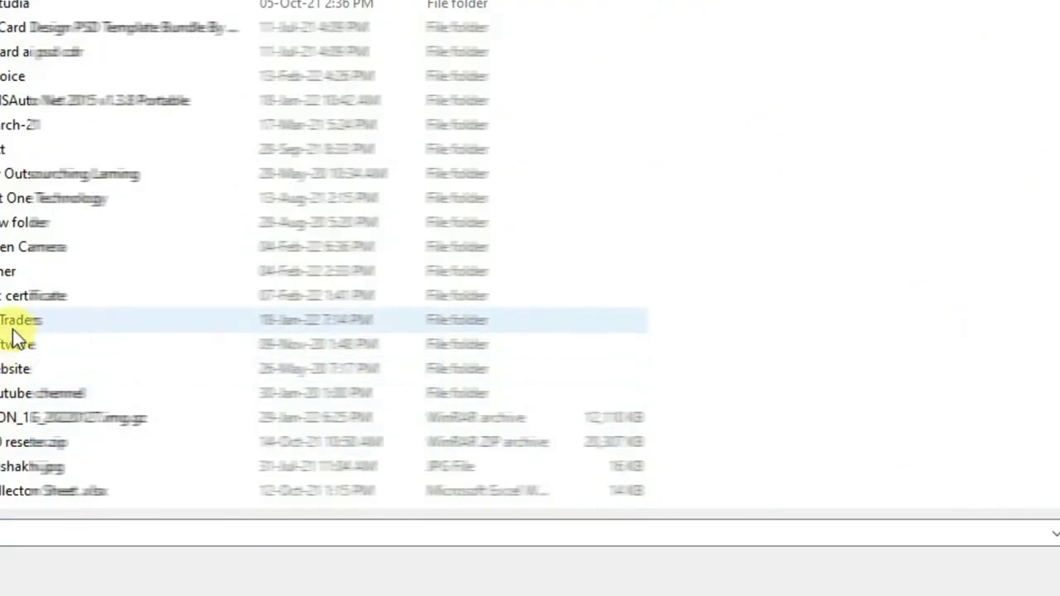
pyautogui.doubleClick(8, 275)
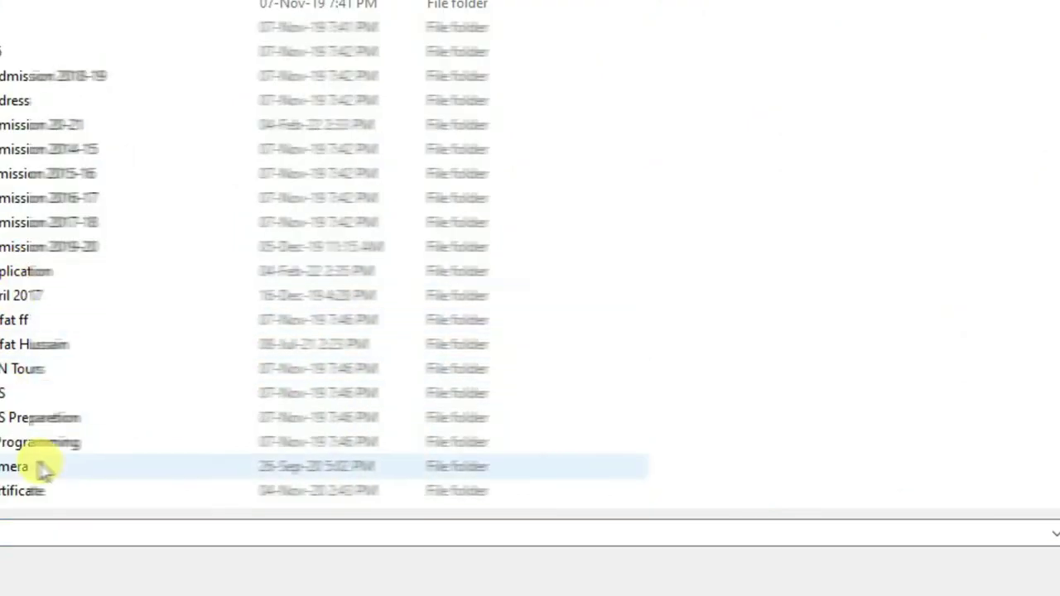
pyautogui.scroll(-10, 41, 245)
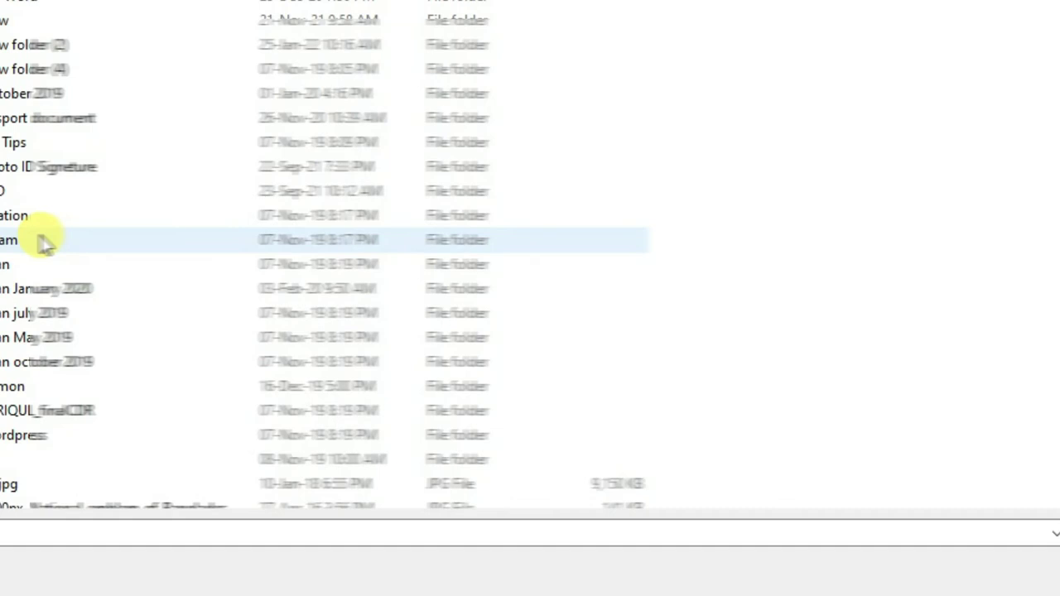
pyautogui.scroll(8, 43, 242)
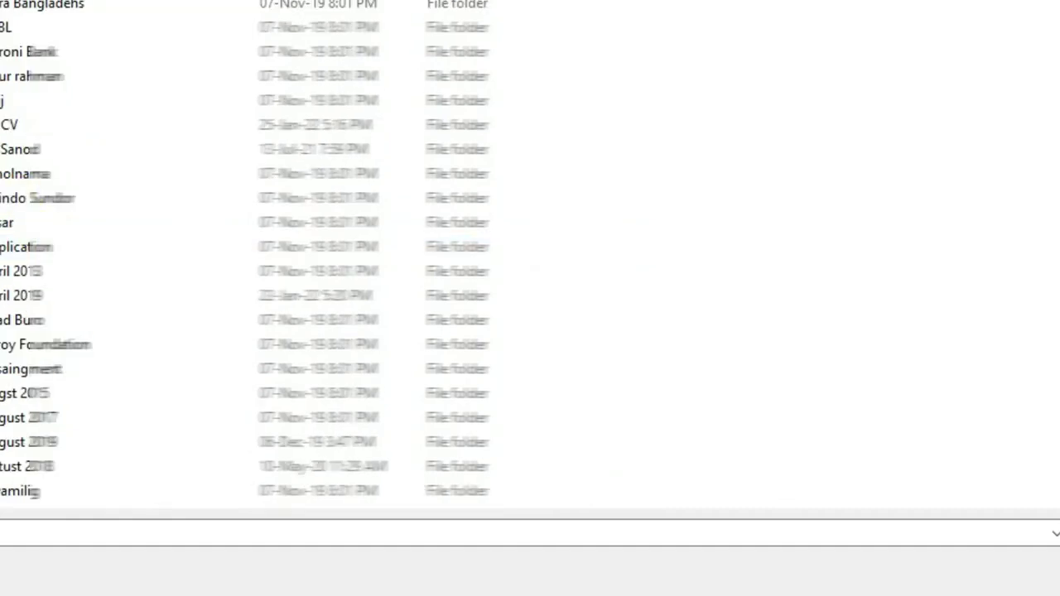
pyautogui.scroll(-5, 326, 255)
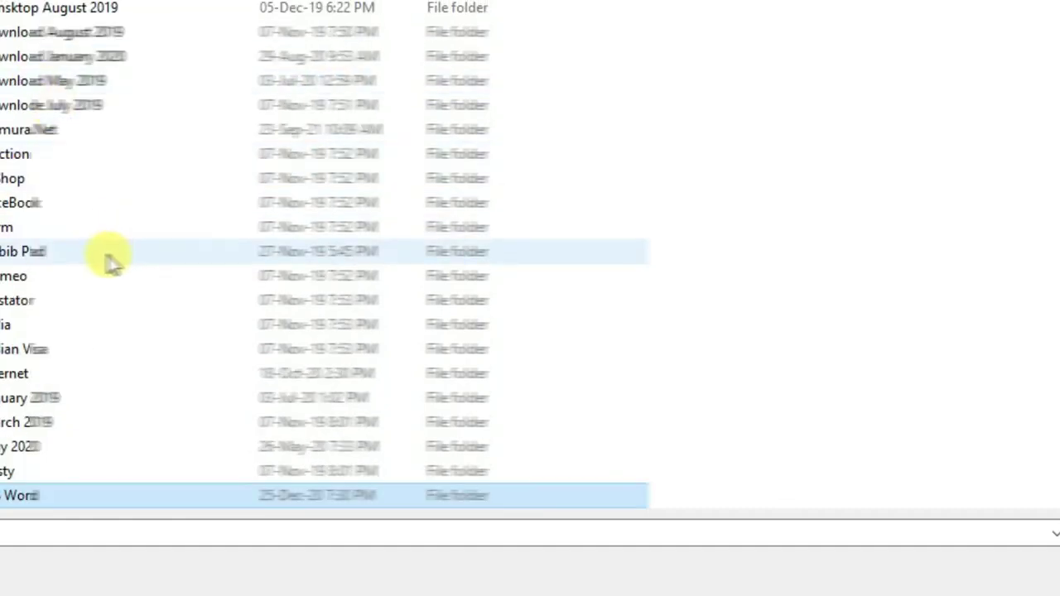
pyautogui.moveTo(99, 246)
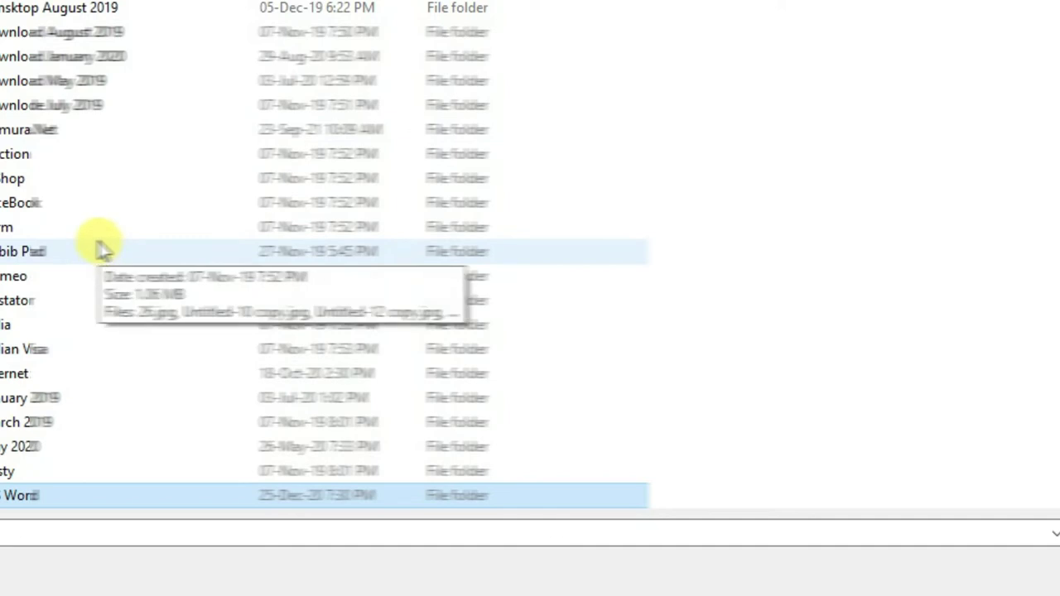
pyautogui.scroll(8, 43, 281)
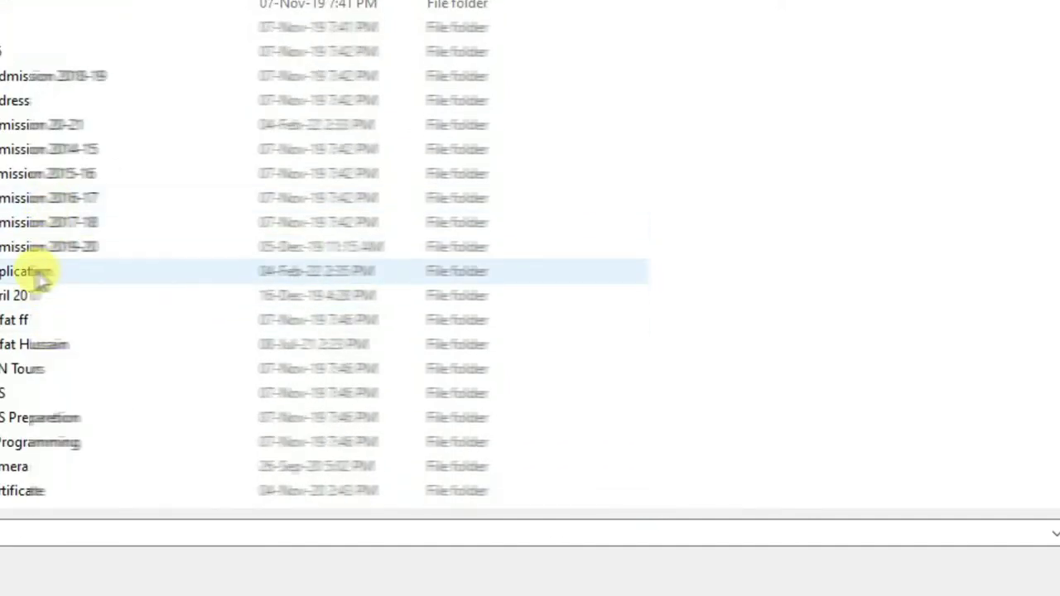
pyautogui.doubleClick(35, 269)
pyautogui.scroll(-20, 147, 83)
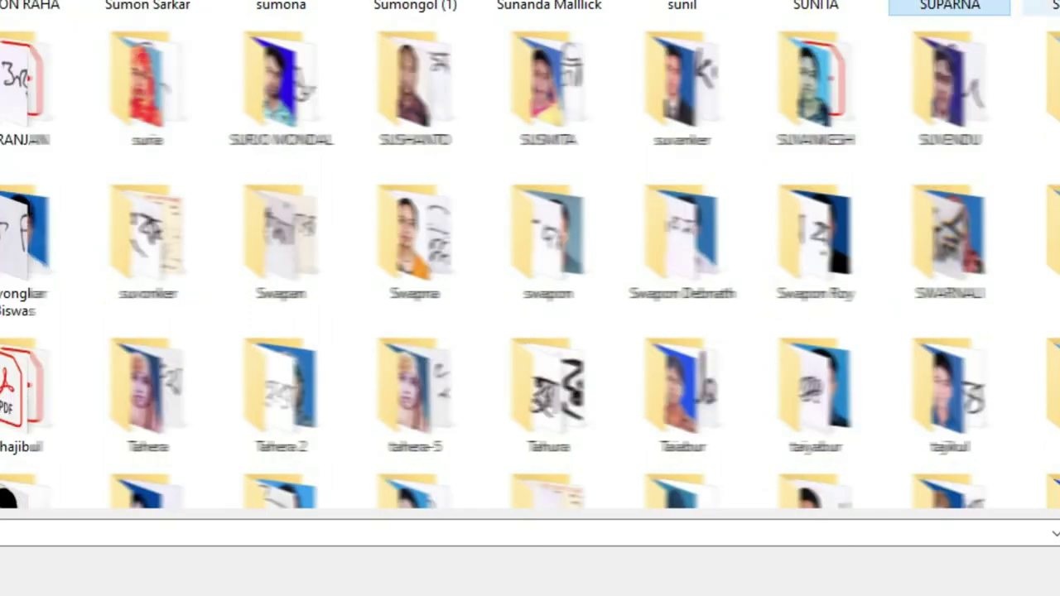
pyautogui.click(681, 83)
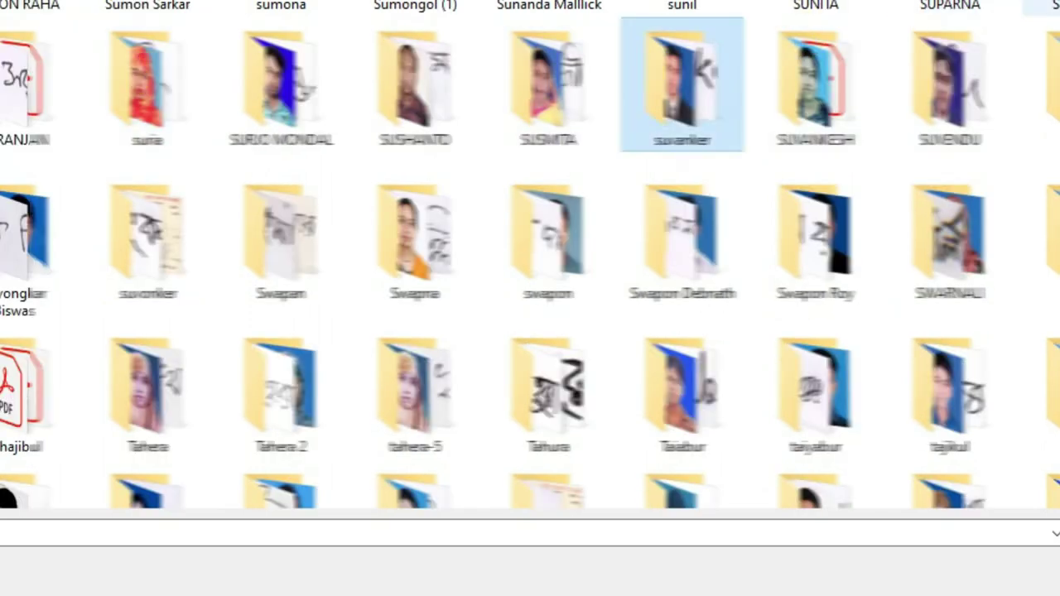
pyautogui.doubleClick(838, 108)
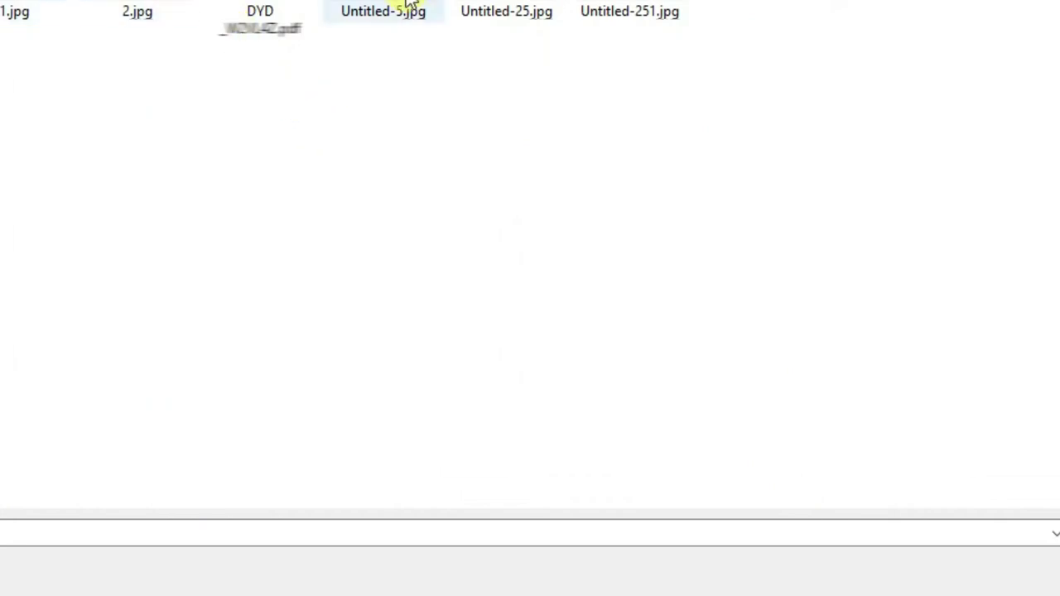
pyautogui.doubleClick(630, 11)
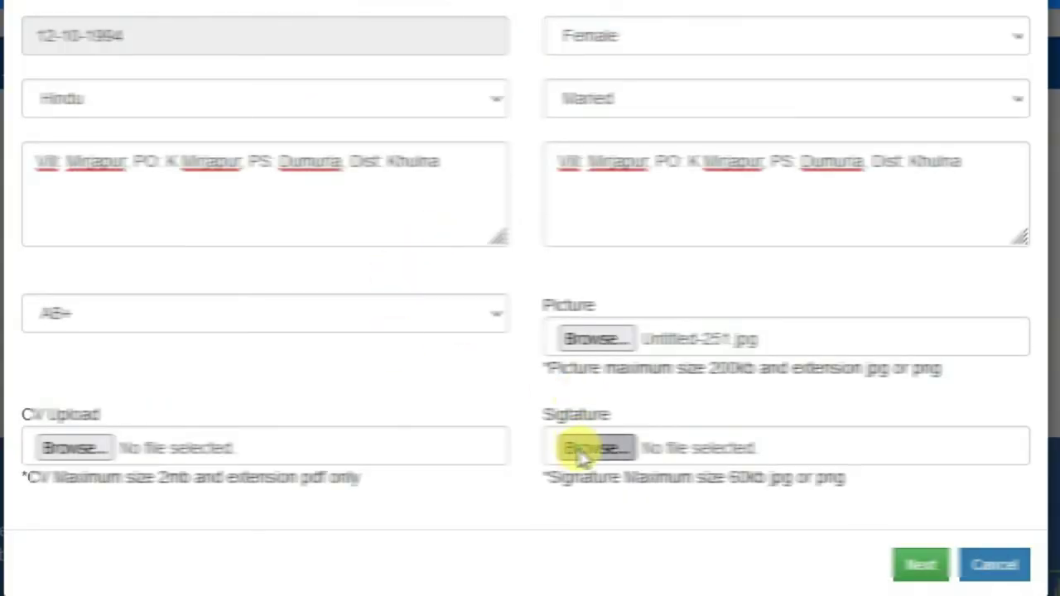
# Step: Attach Untitled-25.jpg as the signature
pyautogui.click(580, 447)
pyautogui.doubleClick(507, 10)
pyautogui.scroll(-1, 389, 279)
# Step: Preview the DYD PDF, attach it as the CV, and advance to Educational Information
pyautogui.click(71, 419)
pyautogui.click(267, 29)
pyautogui.rightClick(266, 29)
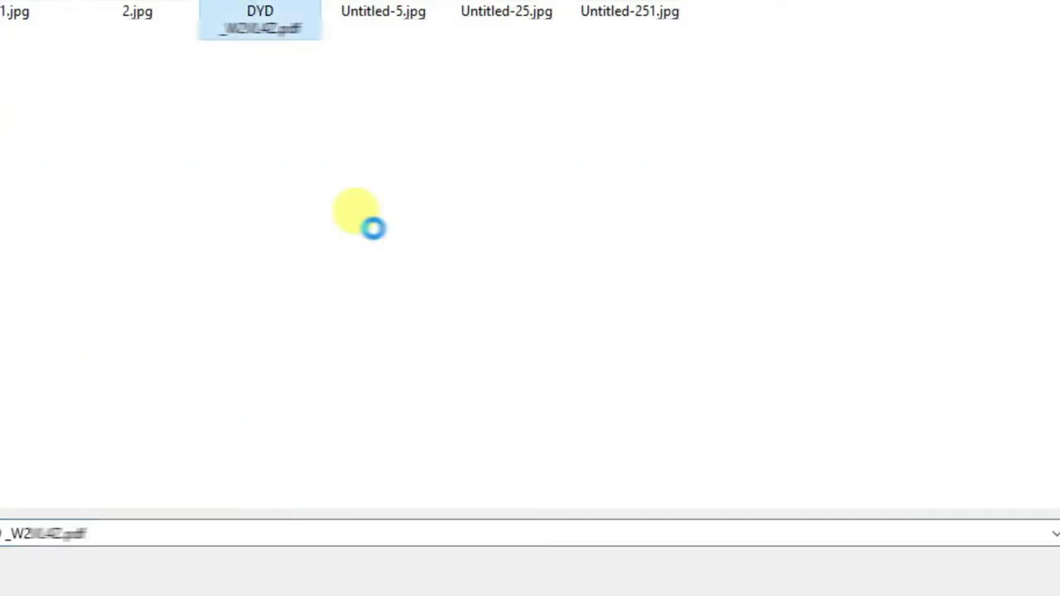
pyautogui.click(355, 35)
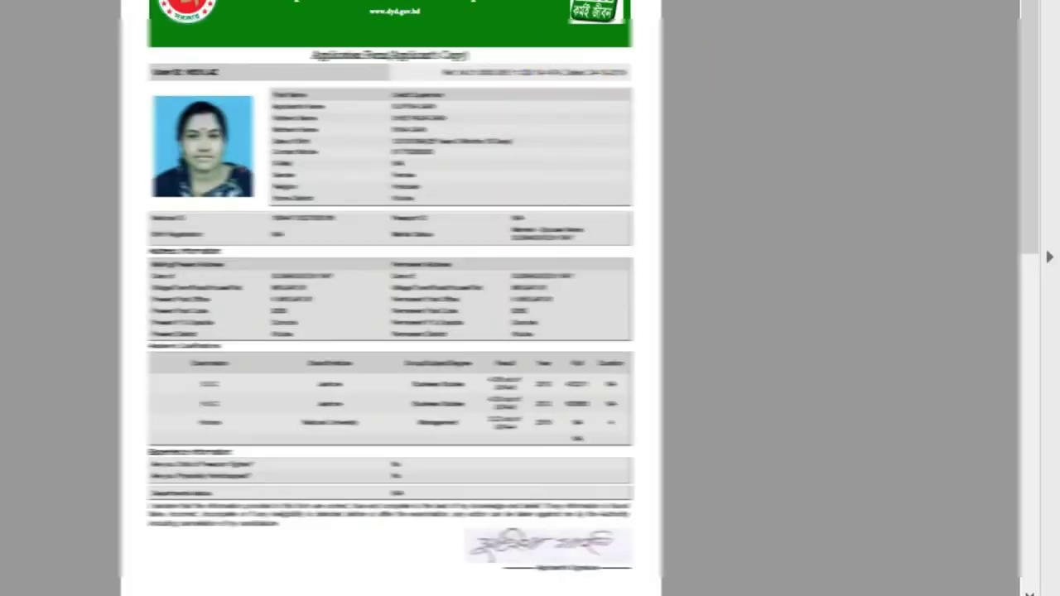
pyautogui.hotkey('ctrl', 'w')
pyautogui.click(635, 253)
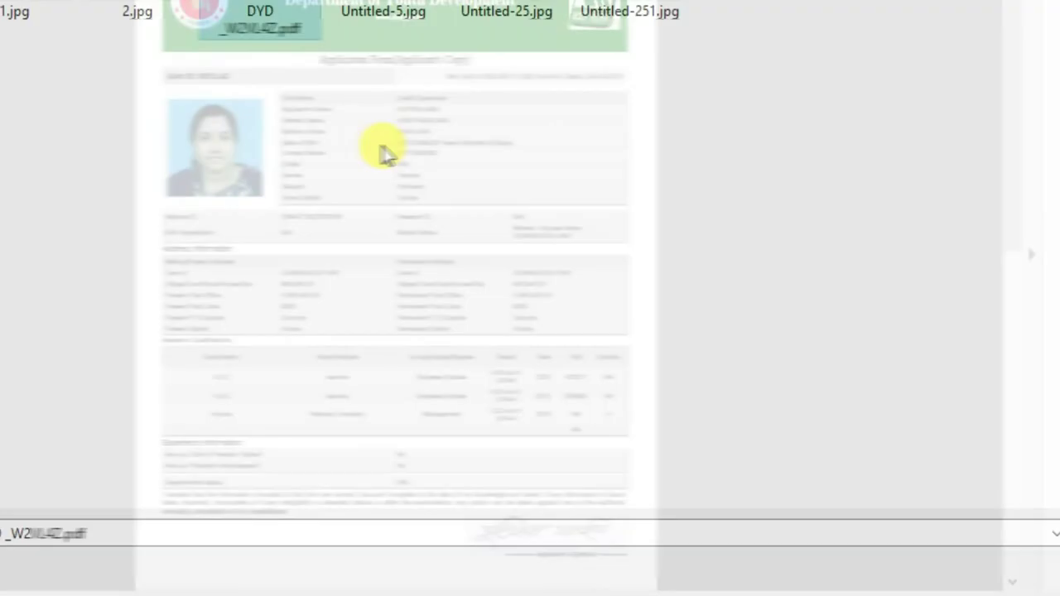
pyautogui.press('Return')
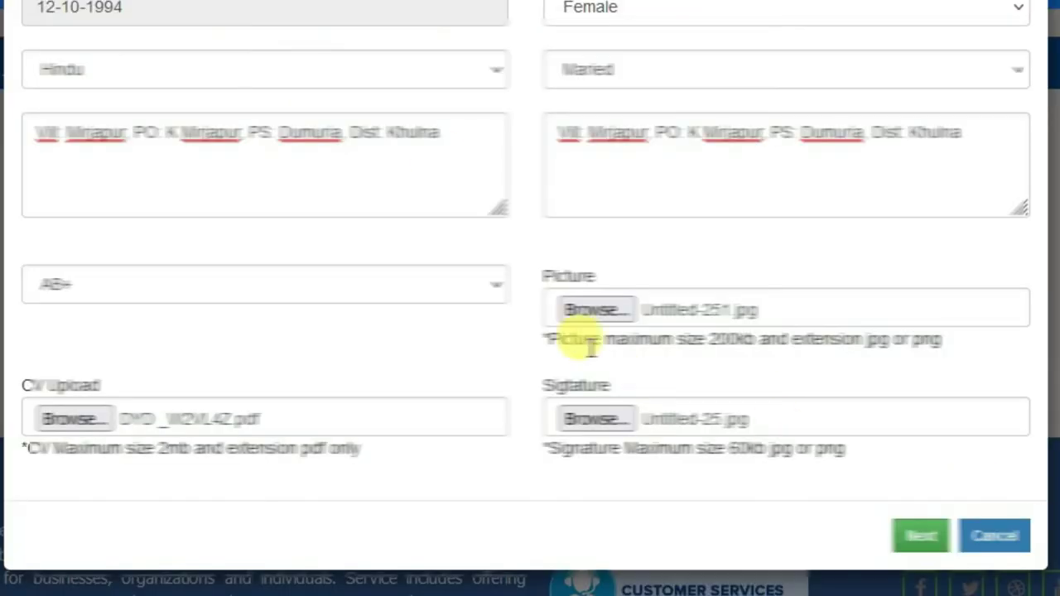
pyautogui.click(929, 537)
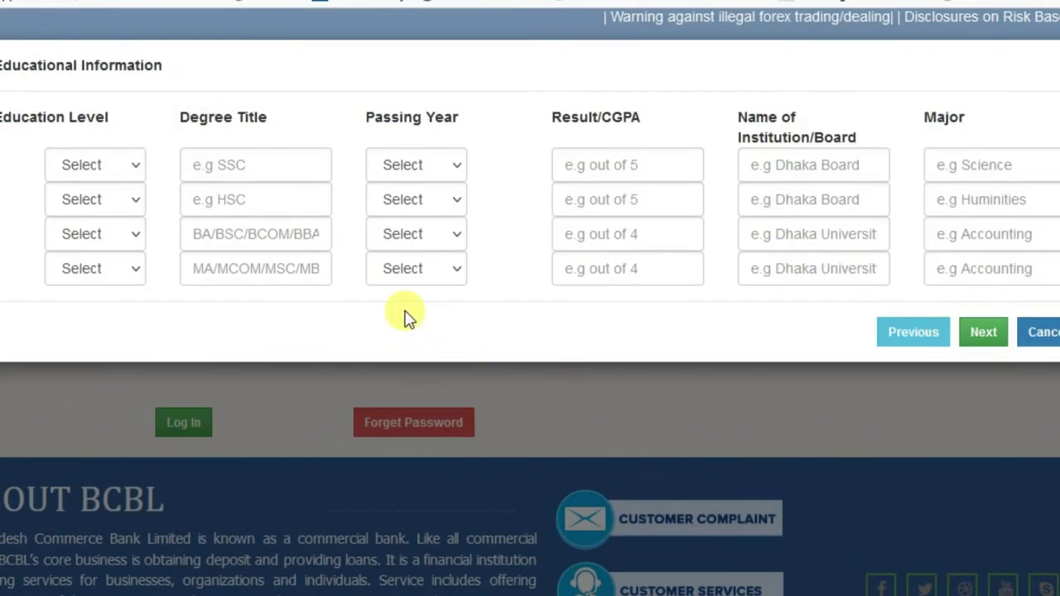
# Step: Fill the first education row: Secondary, SSC, passed 2010, result 4.38, institution Jessore
pyautogui.click(83, 163)
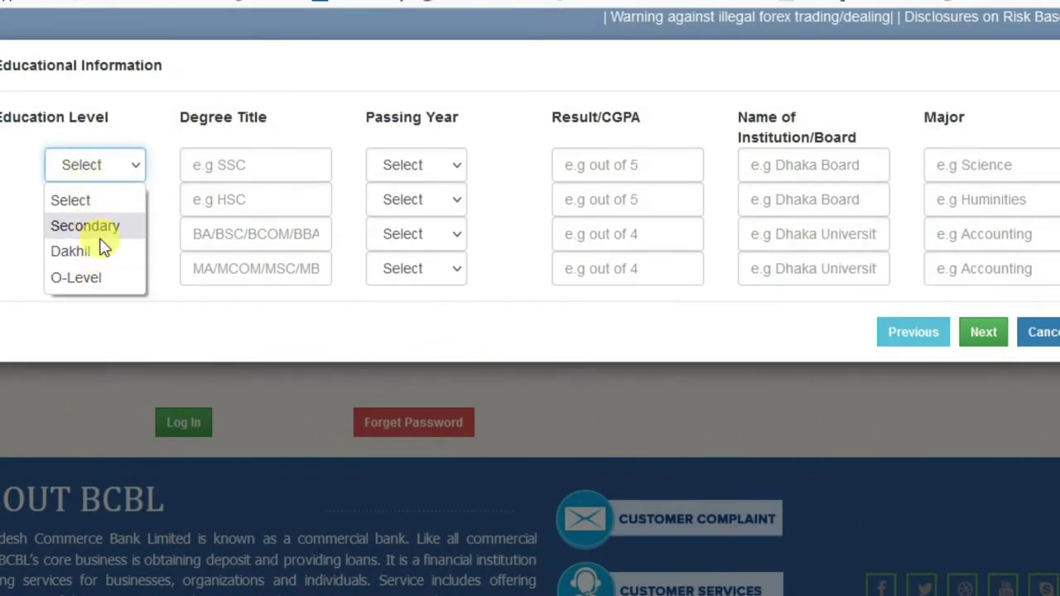
pyautogui.click(93, 230)
pyautogui.click(256, 162)
pyautogui.write('SSC')
pyautogui.click(414, 165)
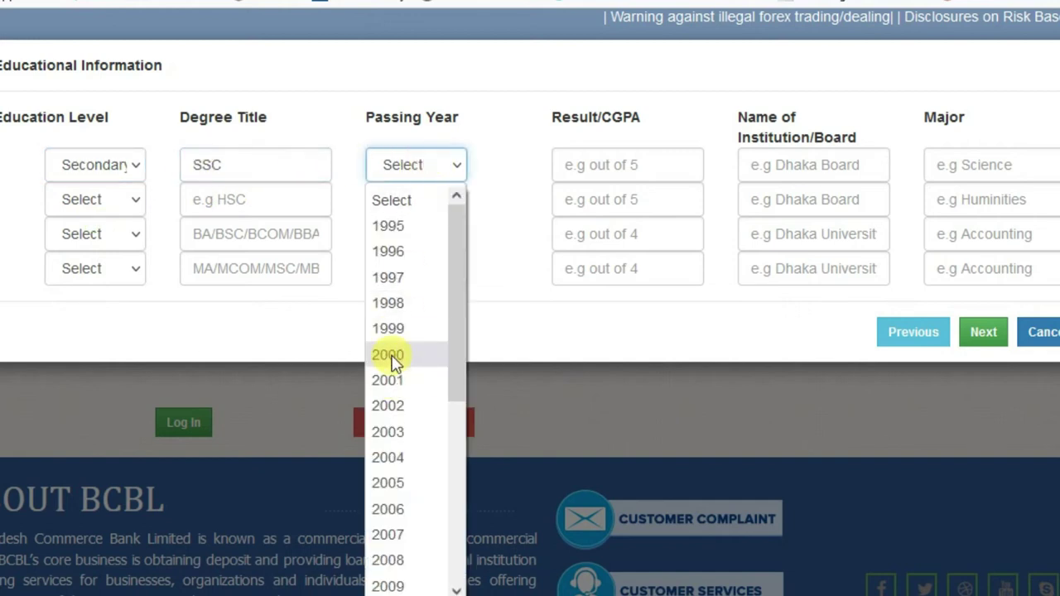
pyautogui.click(391, 355)
pyautogui.click(630, 166)
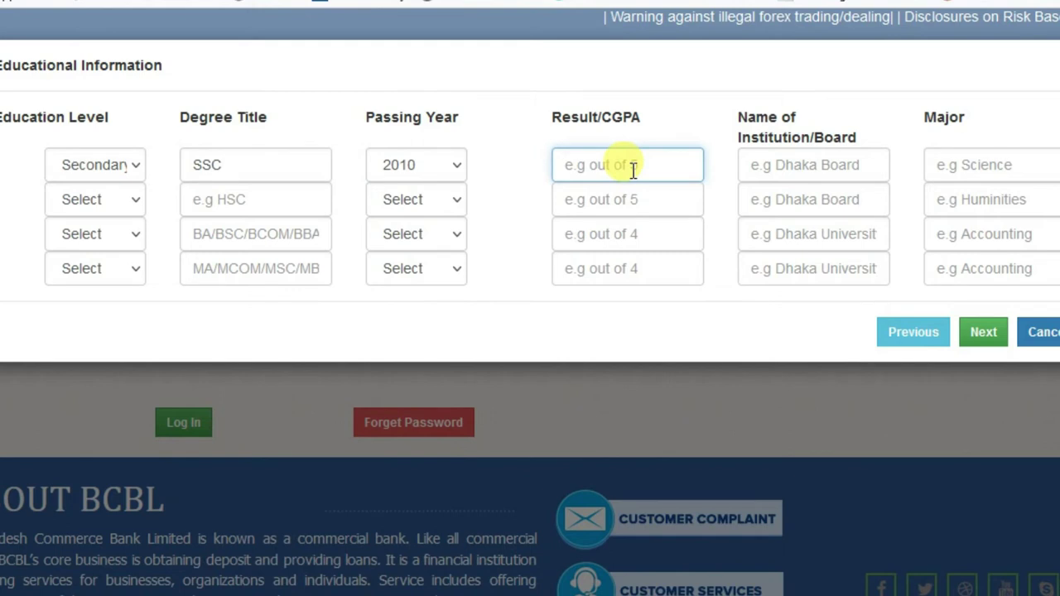
pyautogui.write('4.38')
pyautogui.click(757, 163)
pyautogui.write('Jessore')
pyautogui.press('Tab')
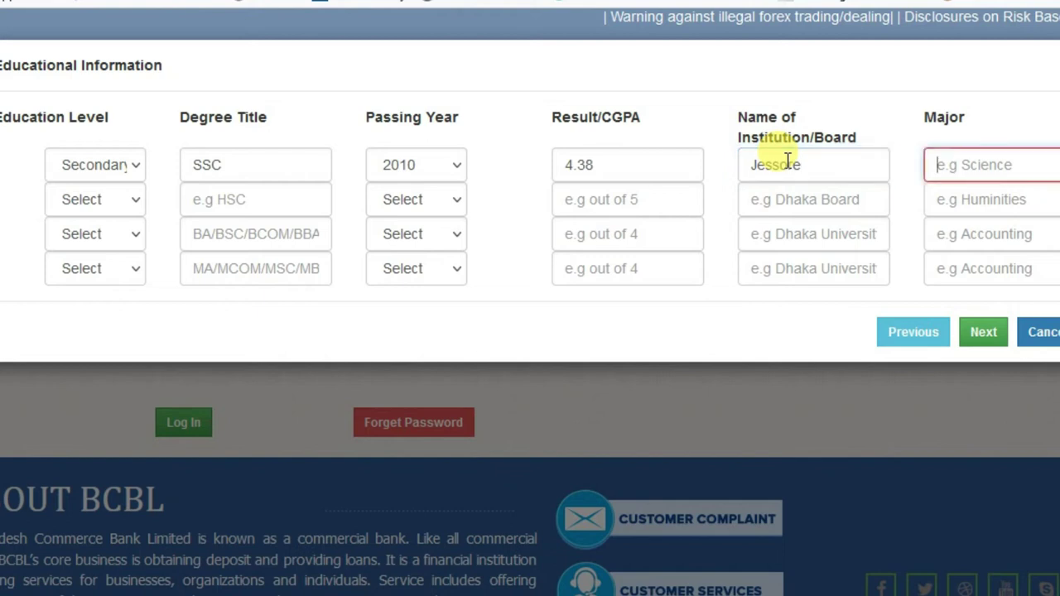
pyautogui.write('Business Studi')
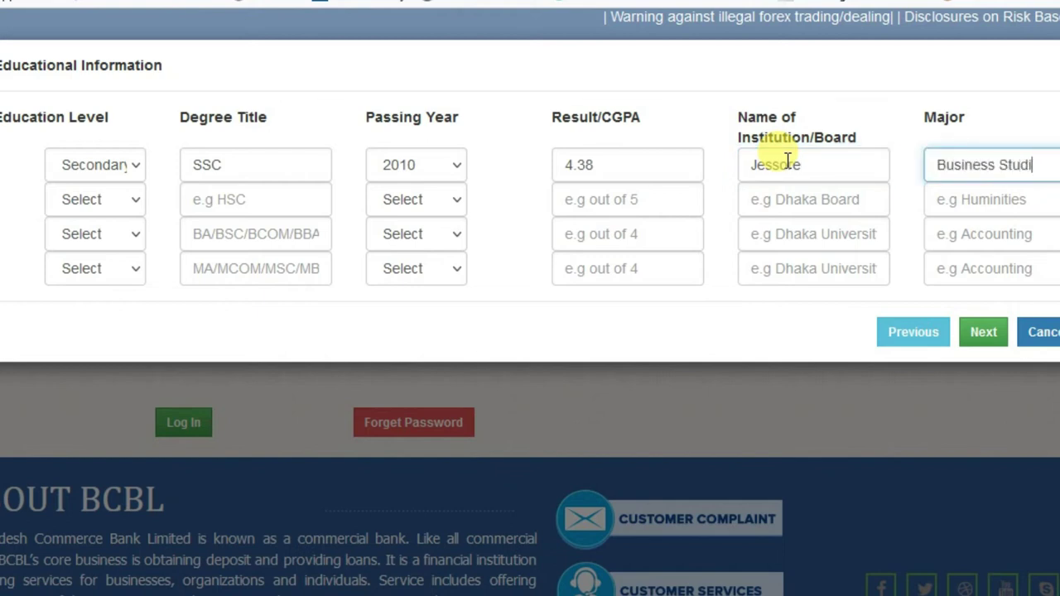
# Step: Set the second row to Higher Secondary, HSC, passed 2012, result 4.30
pyautogui.click(89, 198)
pyautogui.click(91, 263)
pyautogui.click(263, 209)
pyautogui.write('HSC')
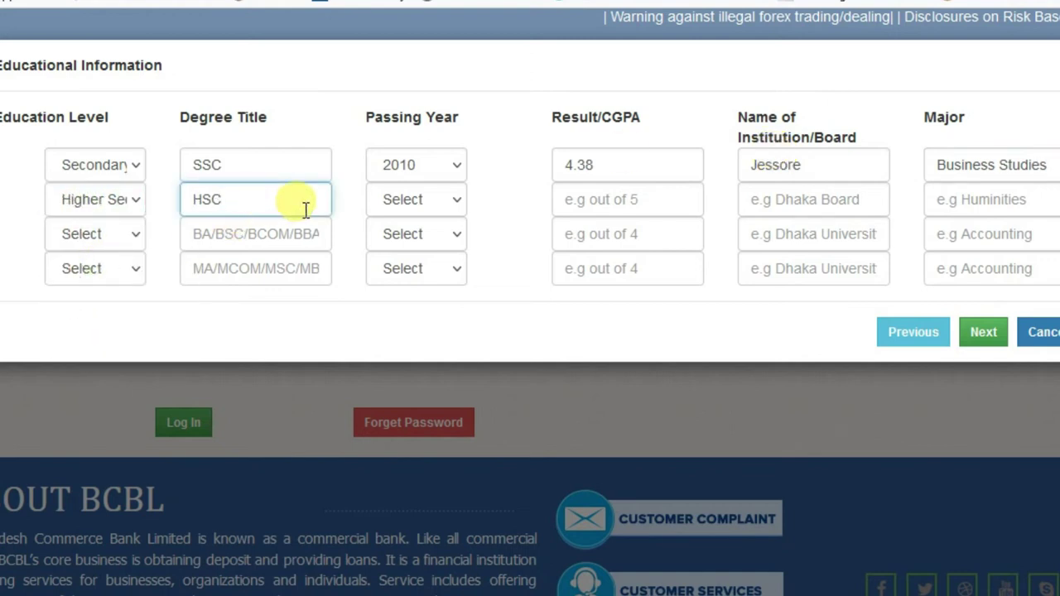
pyautogui.click(418, 200)
pyautogui.write('2012')
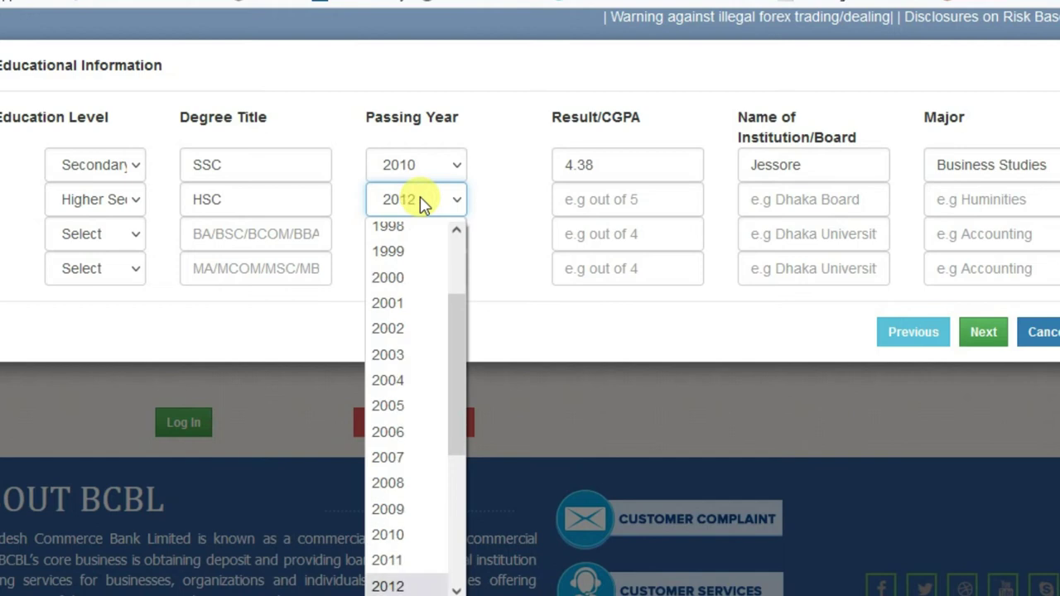
pyautogui.press('Return')
pyautogui.click(640, 197)
pyautogui.write('4.30')
# Step: Enter Jessore Board as the HSC row's institution
pyautogui.click(773, 220)
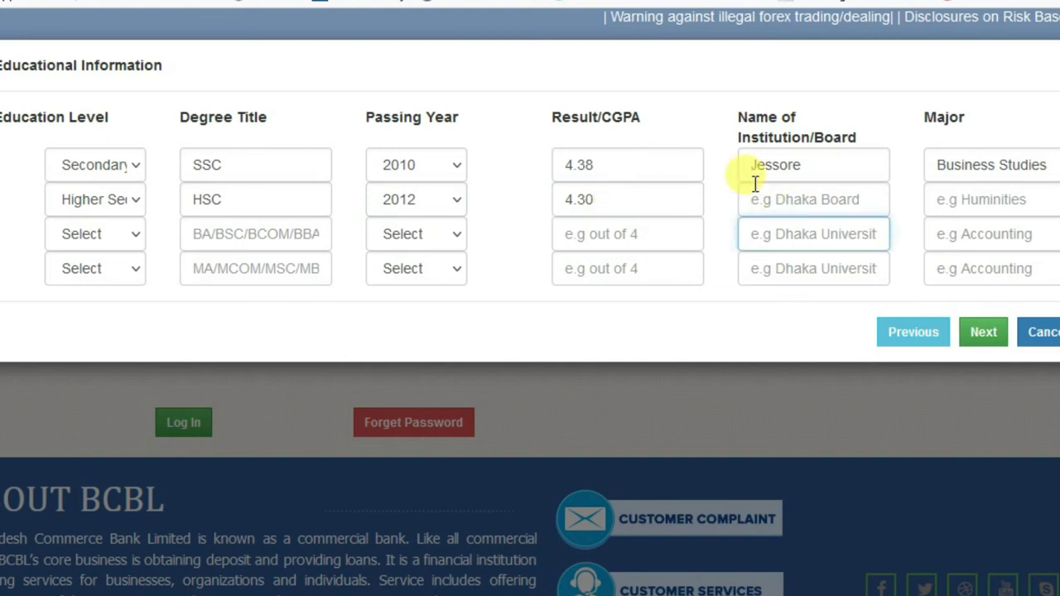
pyautogui.write('Jess')
pyautogui.click(766, 199)
pyautogui.write('Jessore')
pyautogui.press('Tab')
pyautogui.doubleClick(768, 200)
pyautogui.write('Je')
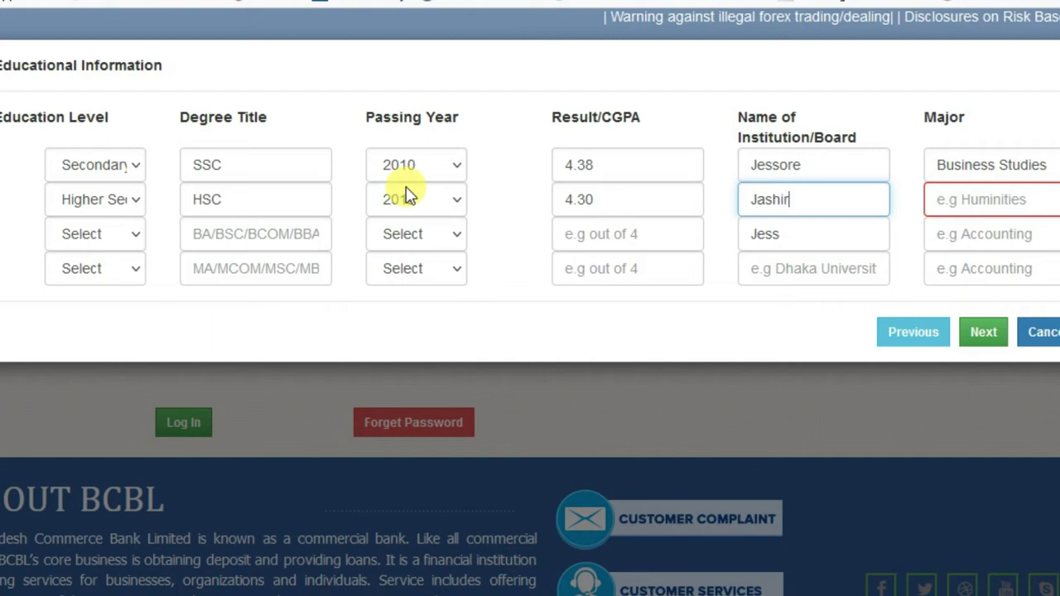
pyautogui.press('BackSpace')
pyautogui.press('BackSpace')
pyautogui.press('BackSpace')
pyautogui.press('BackSpace')
pyautogui.press('BackSpace')
pyautogui.write('Jessore Board')
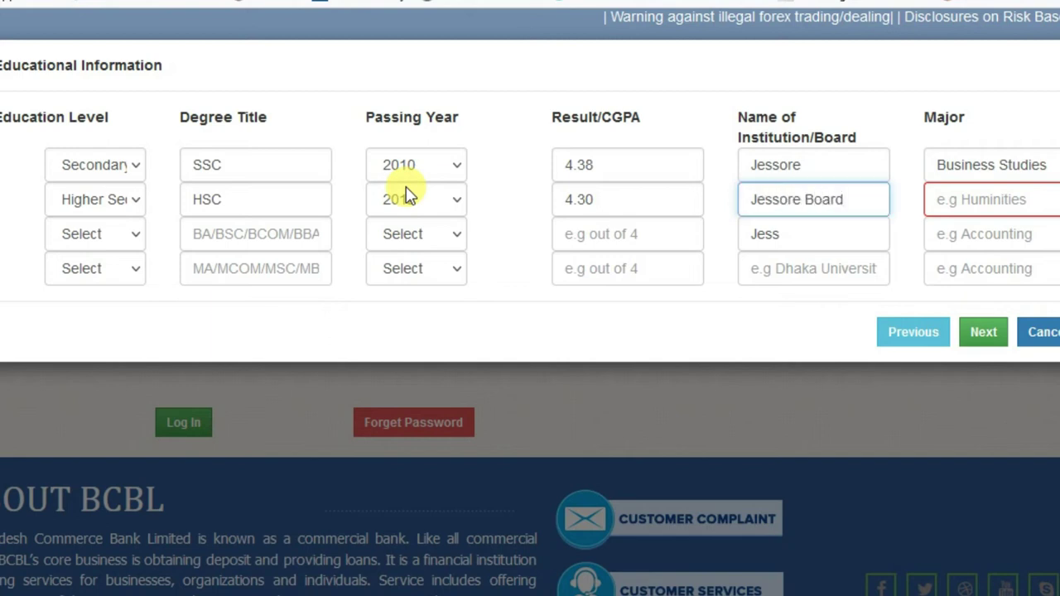
# Step: Complete the SSC institution as Jessore Board and enter Business Studies as the major
pyautogui.click(822, 153)
pyautogui.write('B')
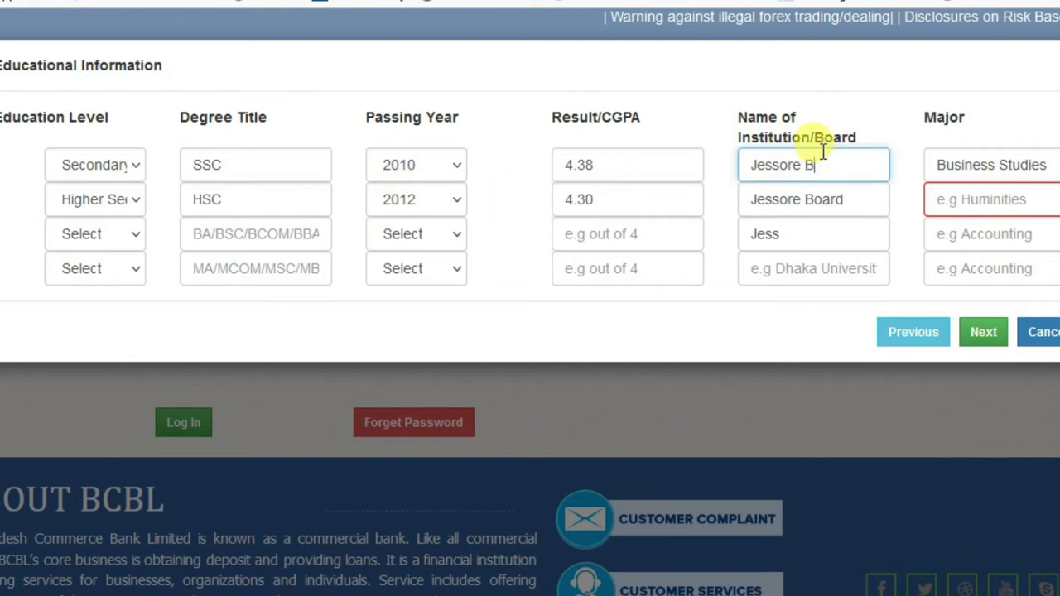
pyautogui.write('oard')
pyautogui.press('Tab')
pyautogui.write('BUsi')
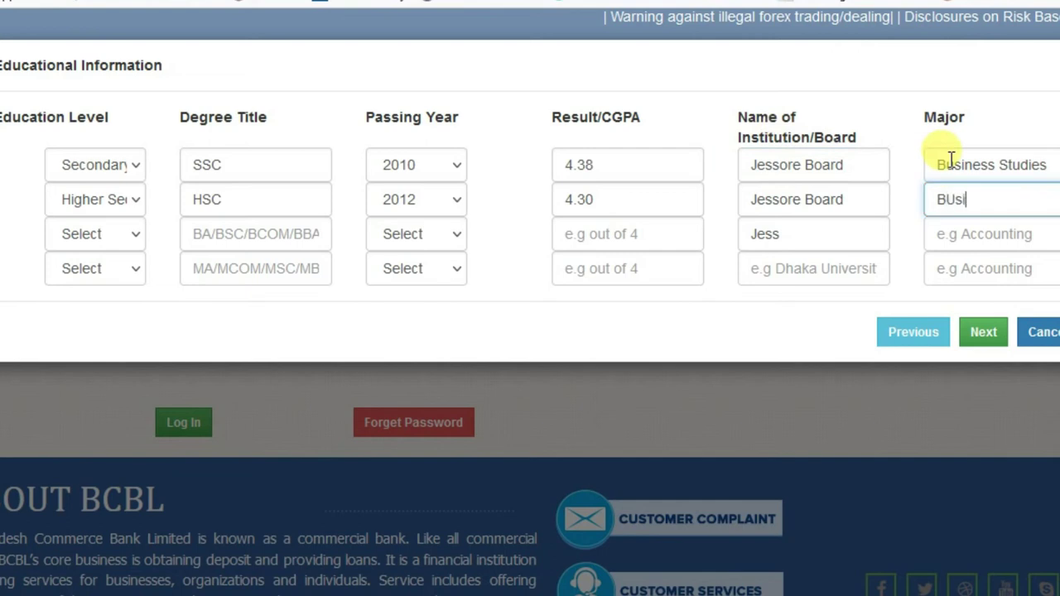
pyautogui.write('ness Stude')
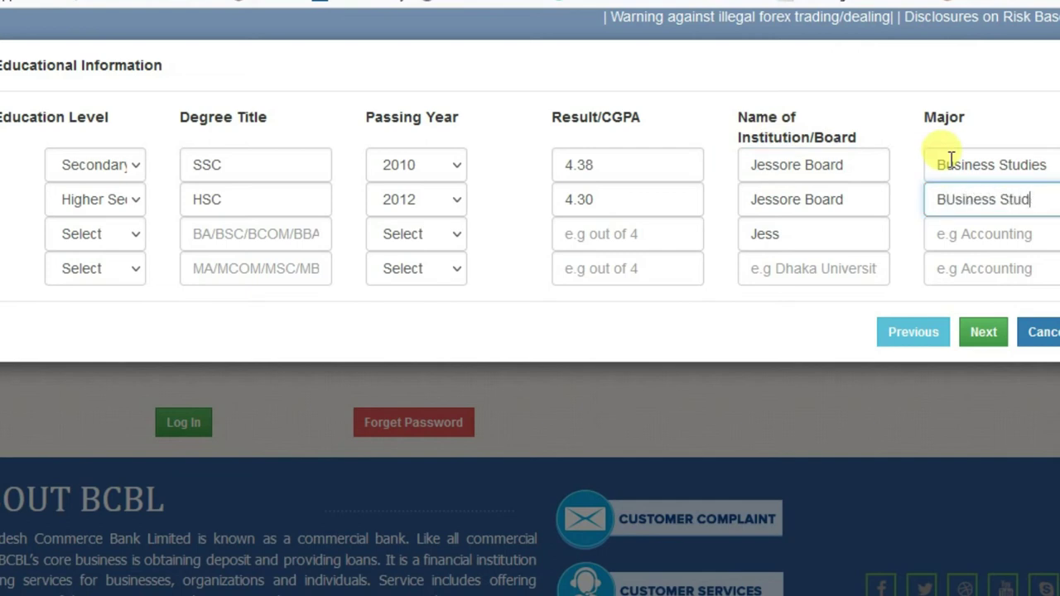
pyautogui.press('Tab')
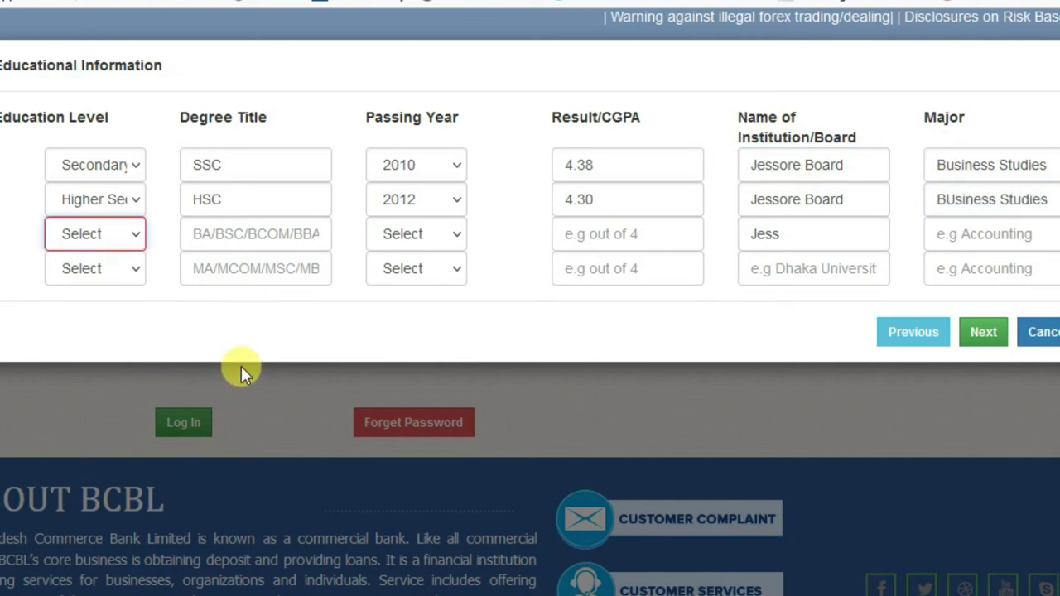
# Step: Fill the third education row: Bachelor, BBA, 2016, CGPA 3.22, National University, Management
pyautogui.click(81, 228)
pyautogui.click(139, 320)
pyautogui.click(308, 235)
pyautogui.write('BBA')
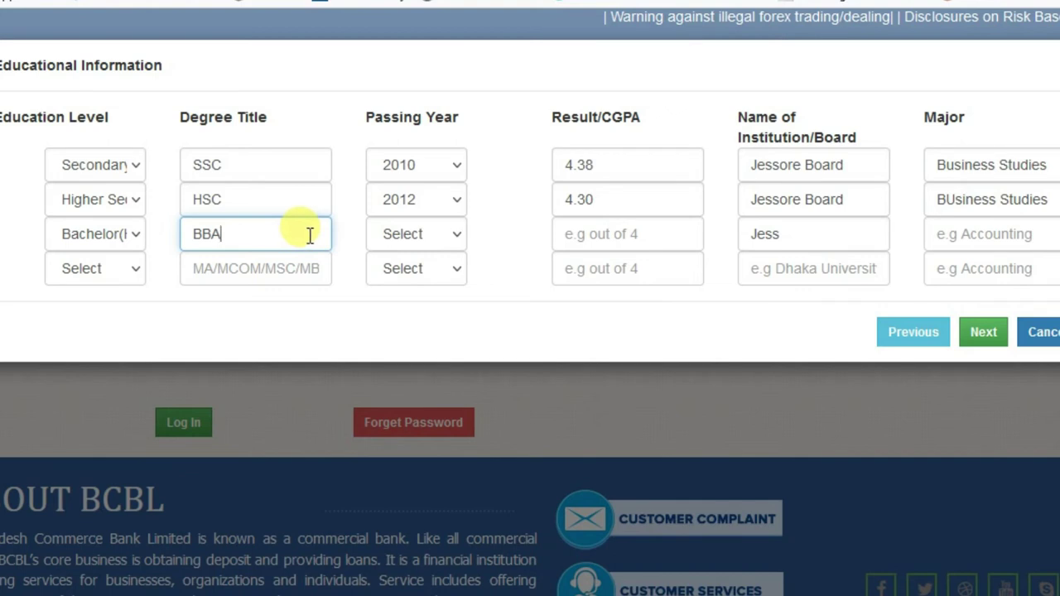
pyautogui.click(407, 232)
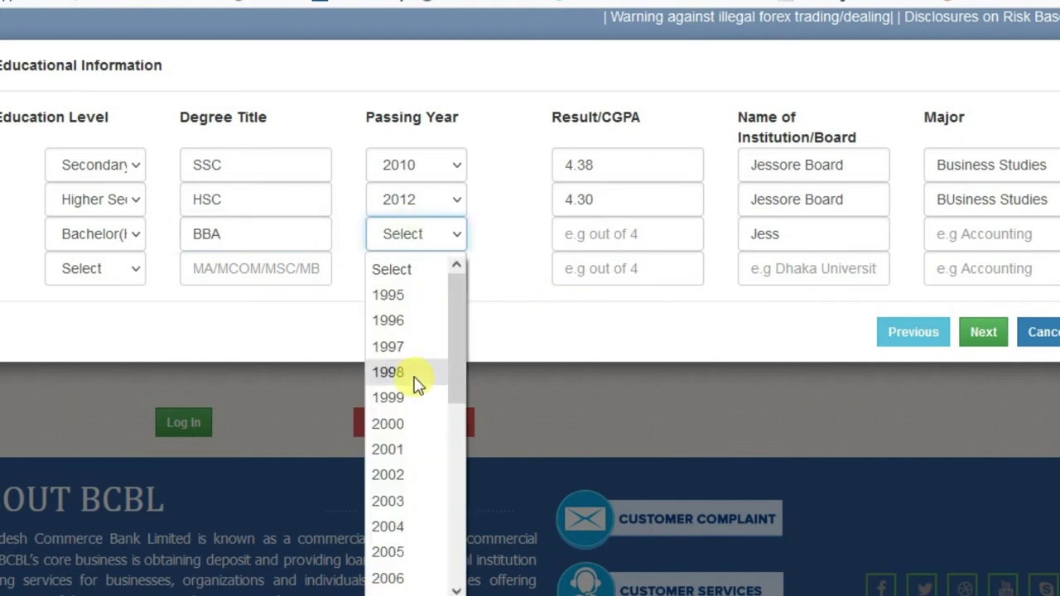
pyautogui.scroll(-5, 403, 346)
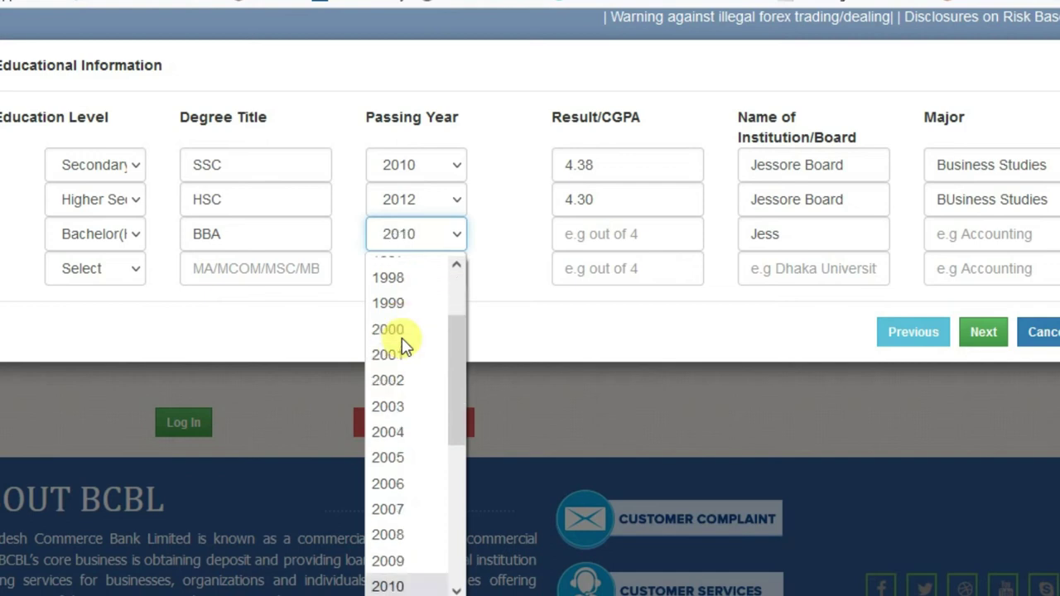
pyautogui.click(403, 343)
pyautogui.click(626, 240)
pyautogui.write('3.22')
pyautogui.doubleClick(811, 240)
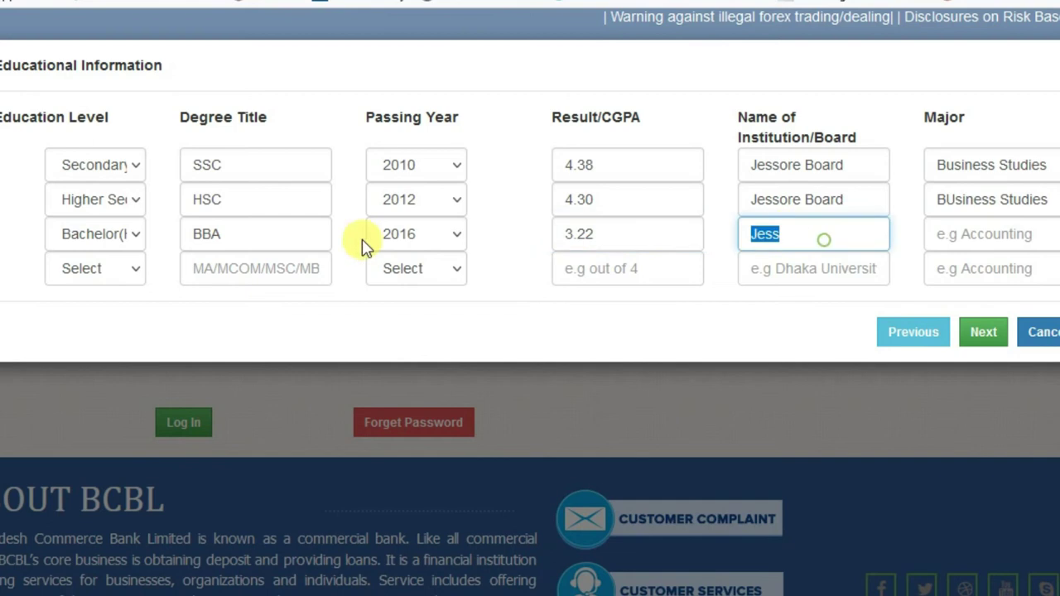
pyautogui.write('National University')
pyautogui.press('Tab')
pyautogui.write('Management')
pyautogui.press('Tab')
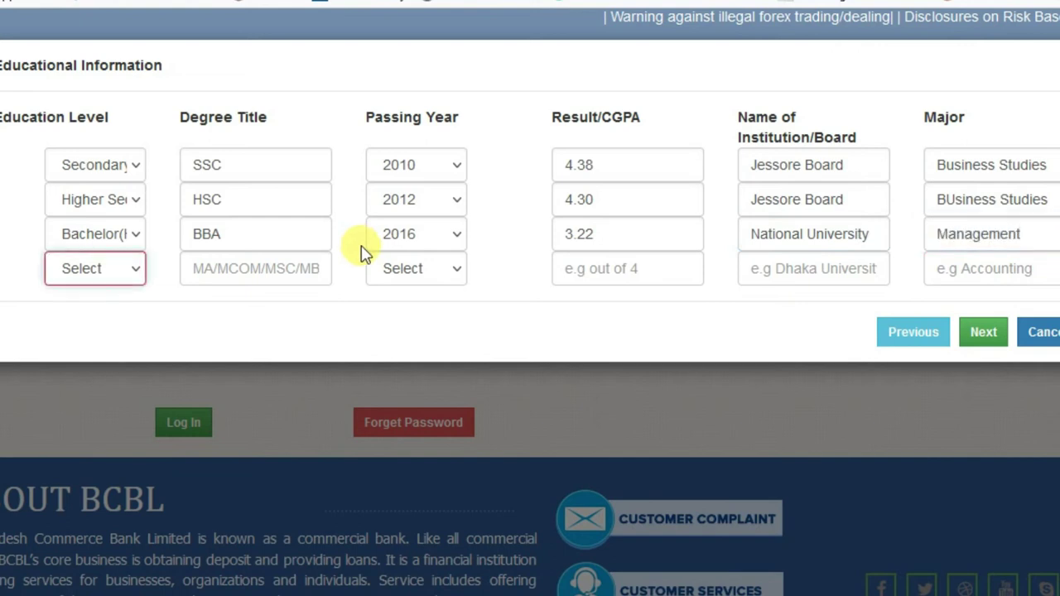
# Step: Fill the fourth row as Masters, MBA, passing year 2017, and enter its CGPA
pyautogui.click(100, 269)
pyautogui.click(104, 334)
pyautogui.click(246, 268)
pyautogui.write('MBA')
pyautogui.click(405, 279)
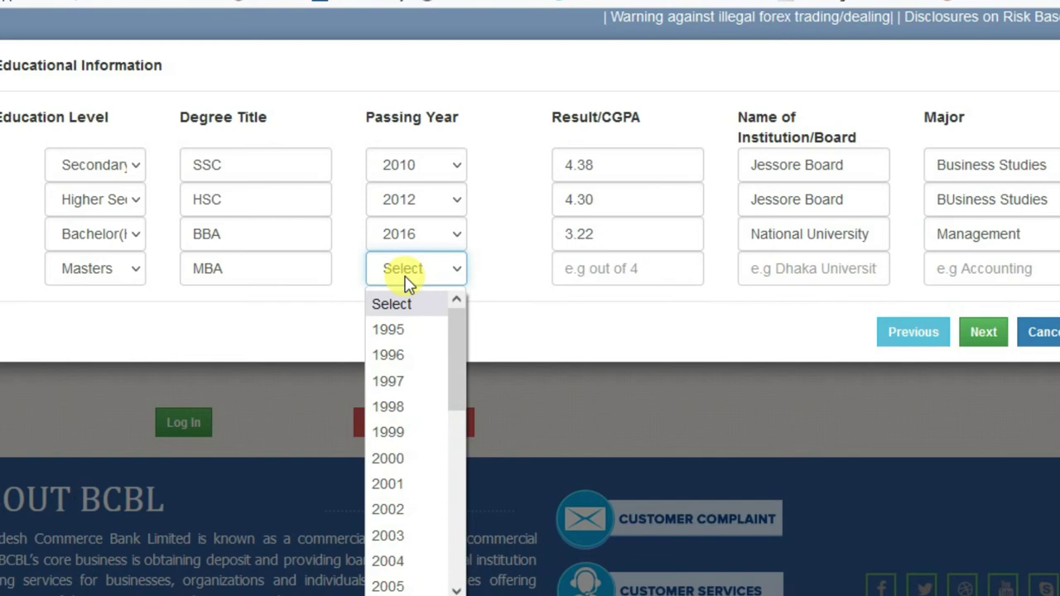
pyautogui.write('2017')
pyautogui.press('Return')
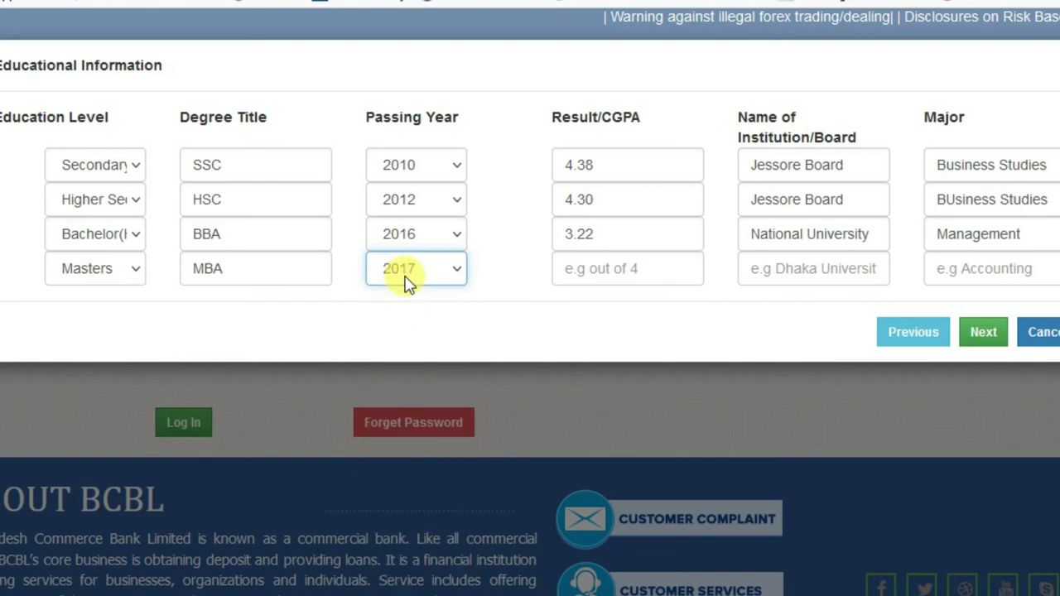
pyautogui.click(642, 269)
pyautogui.write('3.11')
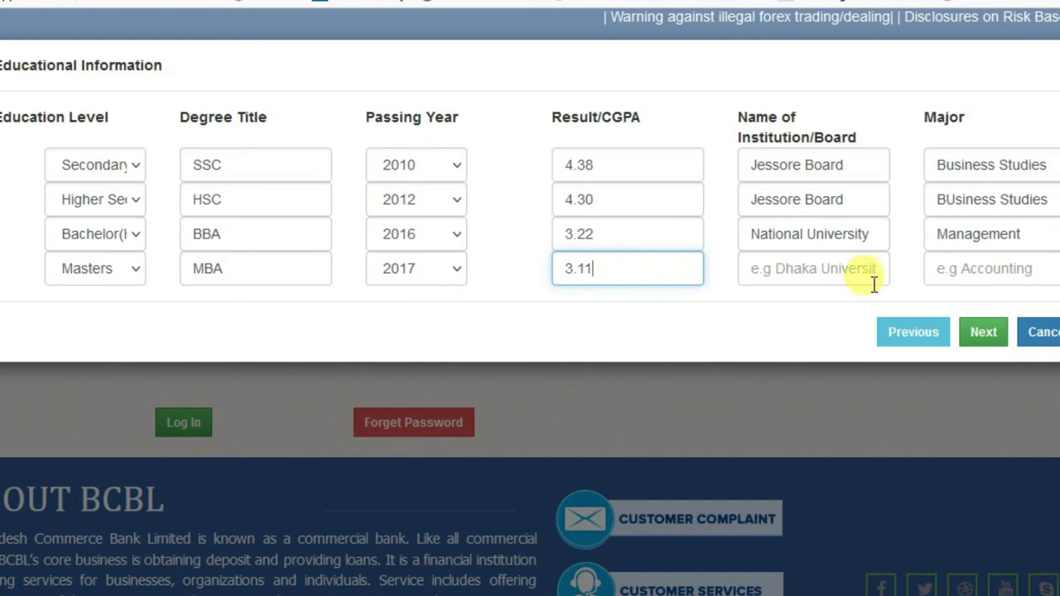
# Step: Copy National University and Management from the Bachelor row into the Masters row, then proceed
pyautogui.click(861, 269)
pyautogui.write('Na')
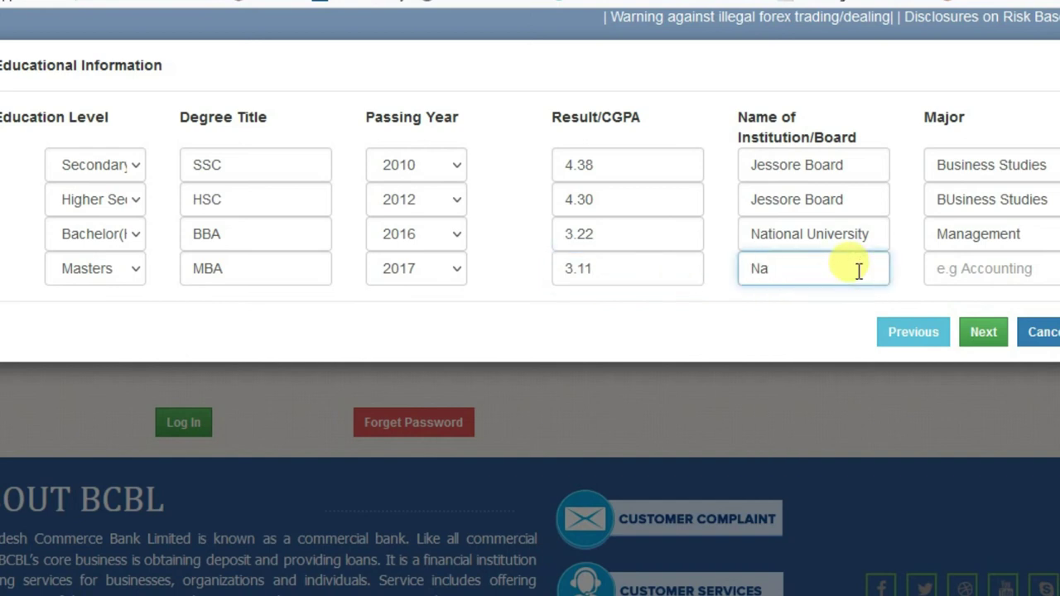
pyautogui.press('BackSpace')
pyautogui.moveTo(883, 234); pyautogui.dragTo(578, 236)
pyautogui.hotkey('ctrl', 'c')
pyautogui.click(793, 270)
pyautogui.hotkey('ctrl', 'v')
pyautogui.click(936, 266)
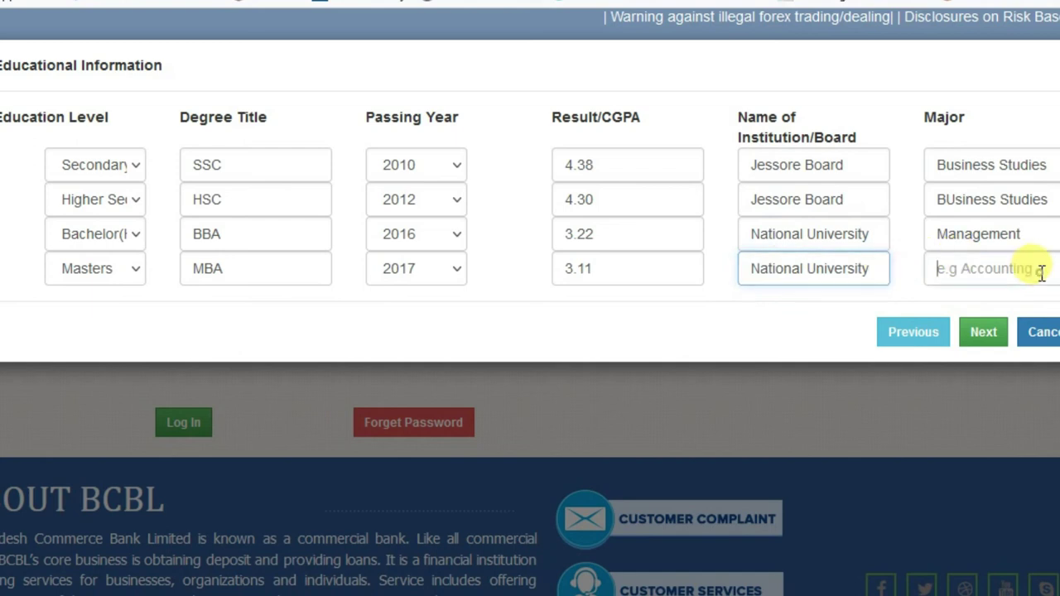
pyautogui.moveTo(1041, 238); pyautogui.dragTo(702, 220)
pyautogui.hotkey('ctrl', 'c')
pyautogui.click(960, 271)
pyautogui.hotkey('ctrl', 'v')
pyautogui.click(984, 331)
# Step: Set the professional qualification certification to None
pyautogui.click(139, 165)
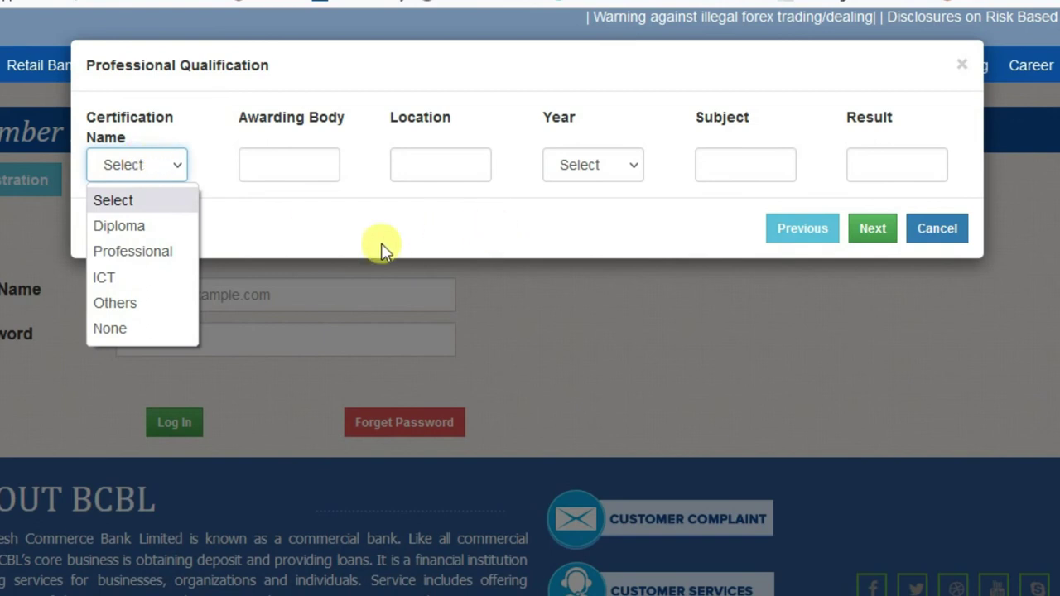
pyautogui.click(156, 328)
pyautogui.click(874, 227)
# Step: Rate writing, reading and speaking proficiency all as Good
pyautogui.click(303, 197)
pyautogui.click(303, 251)
pyautogui.click(520, 191)
pyautogui.click(450, 248)
pyautogui.click(800, 197)
pyautogui.click(753, 250)
pyautogui.click(874, 259)
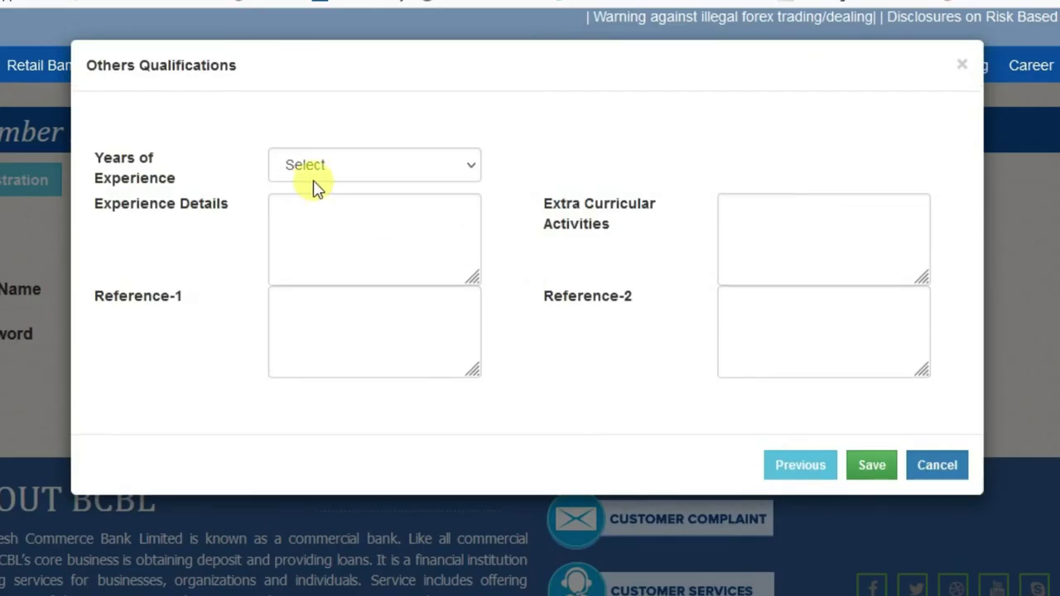
# Step: Set years of experience to 0 and save the registration
pyautogui.click(381, 166)
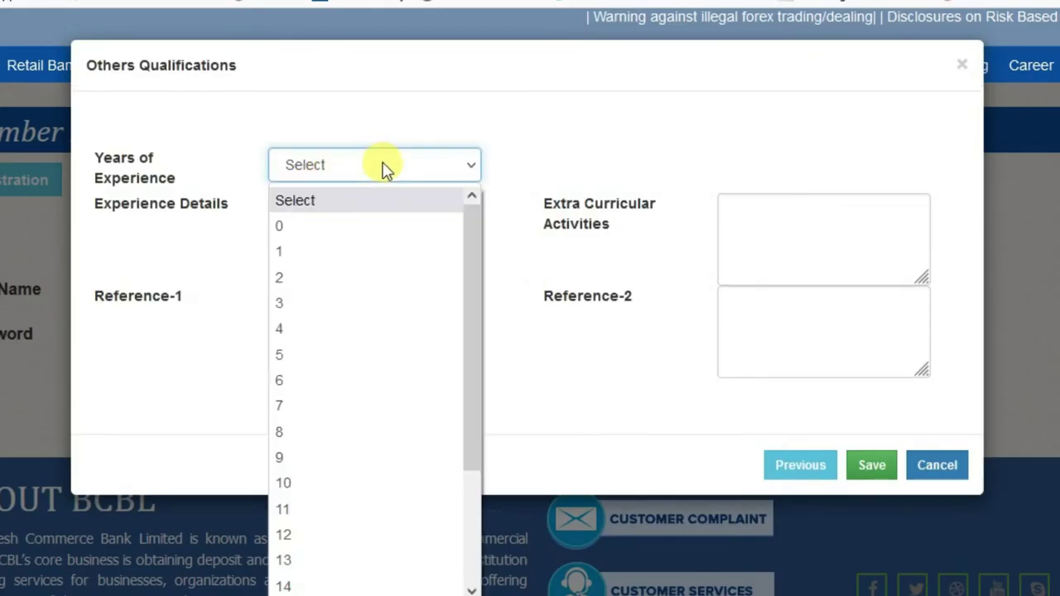
pyautogui.click(348, 226)
pyautogui.click(875, 469)
pyautogui.click(372, 239)
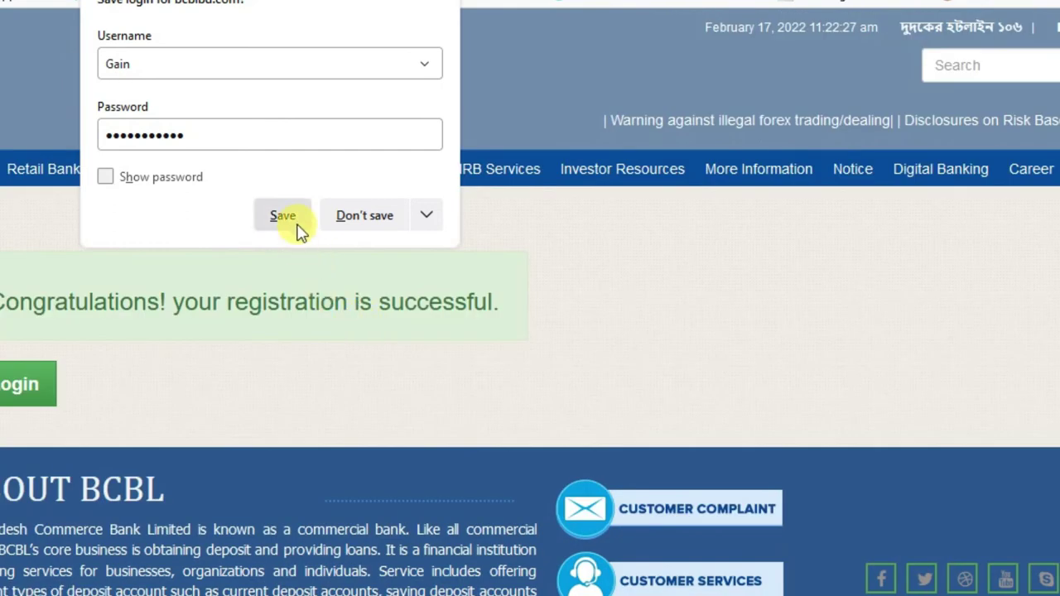
# Step: Save the login in Firefox and sign in with the registered e-mail and saved password
pyautogui.click(286, 219)
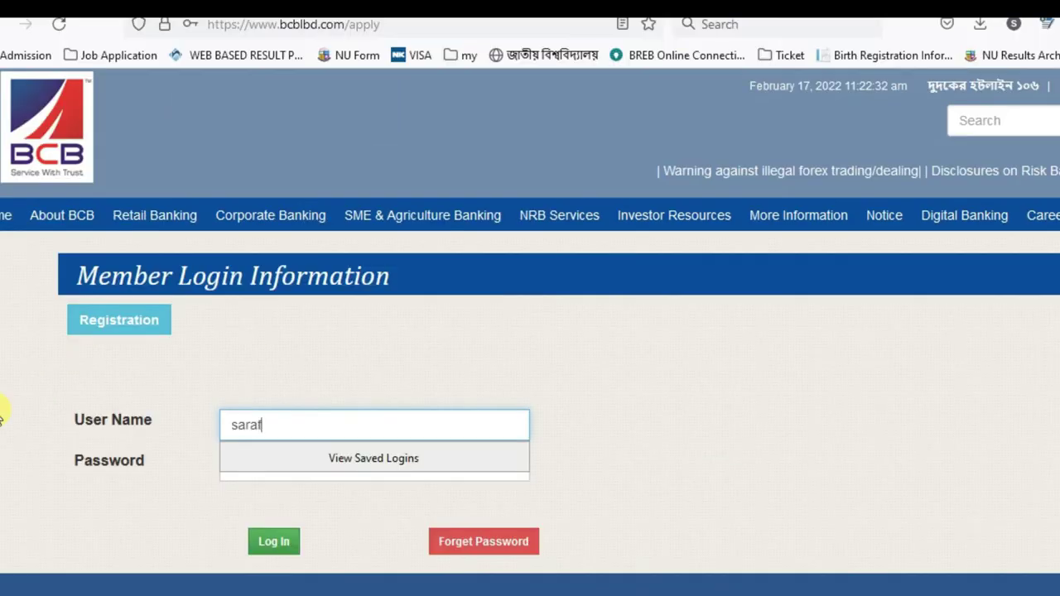
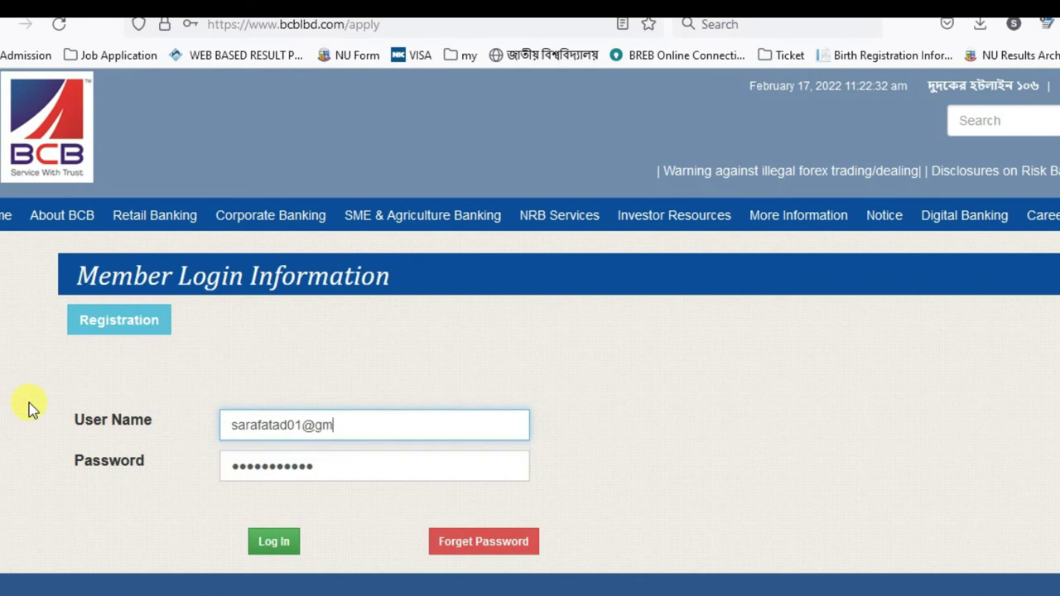
pyautogui.click(357, 479)
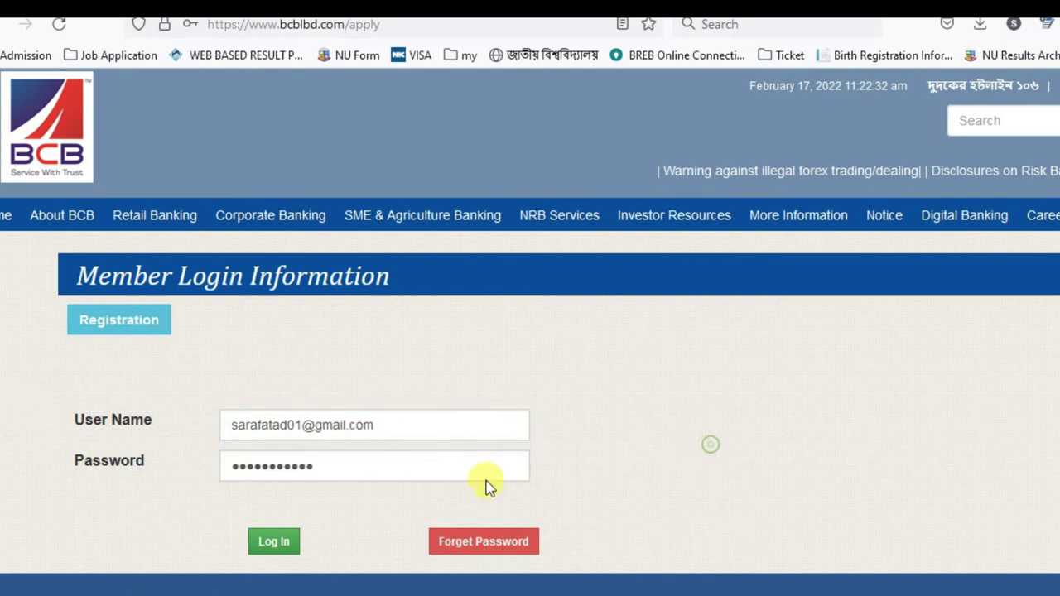
pyautogui.click(271, 545)
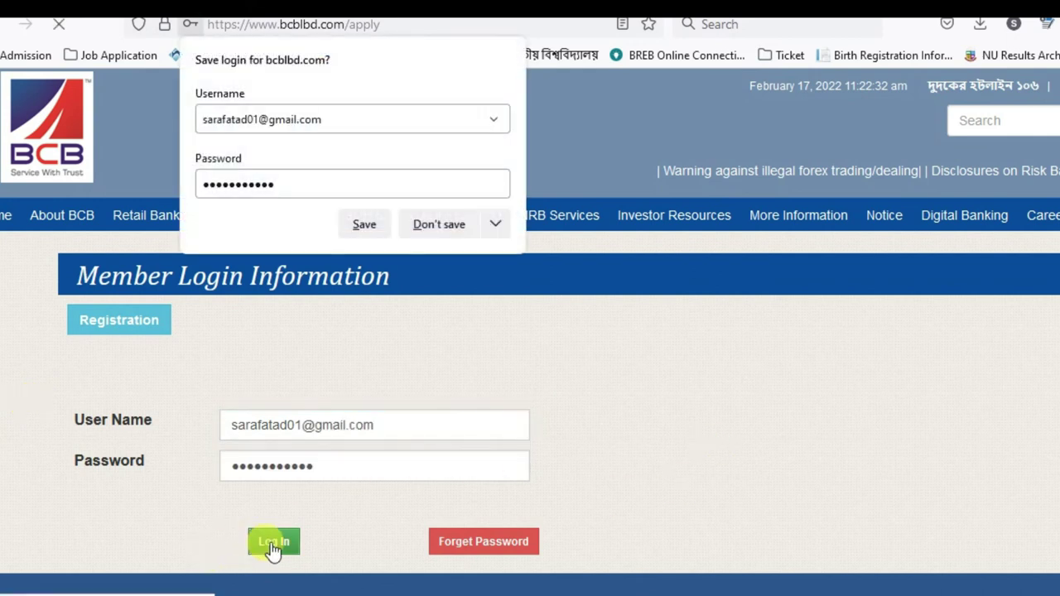
pyautogui.click(364, 223)
# Step: Scroll through the profile page to review all saved sections
pyautogui.scroll(-3, 343, 404)
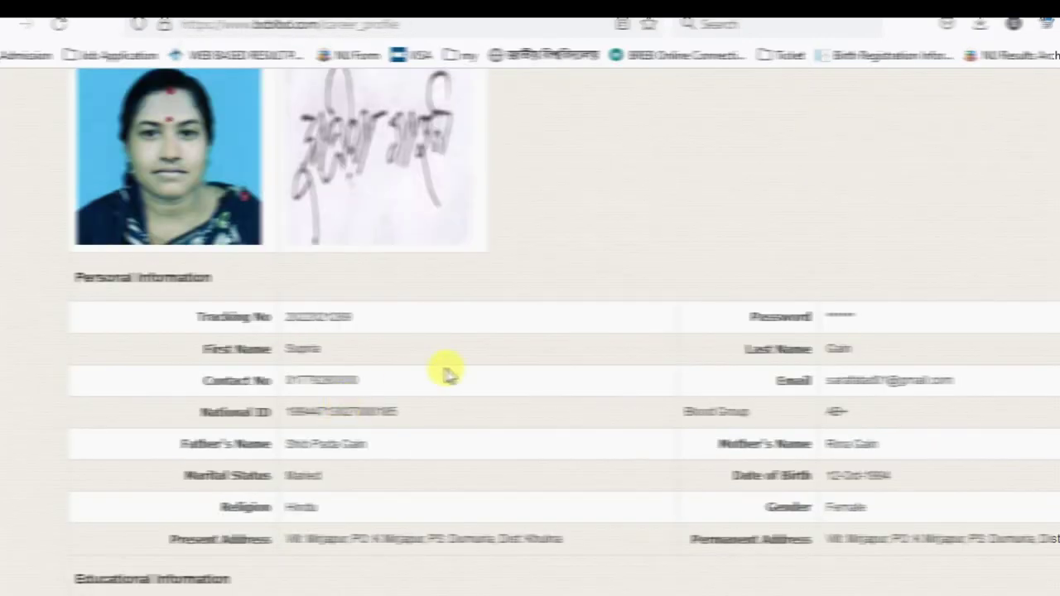
pyautogui.scroll(-3, 356, 388)
pyautogui.scroll(-2, 462, 352)
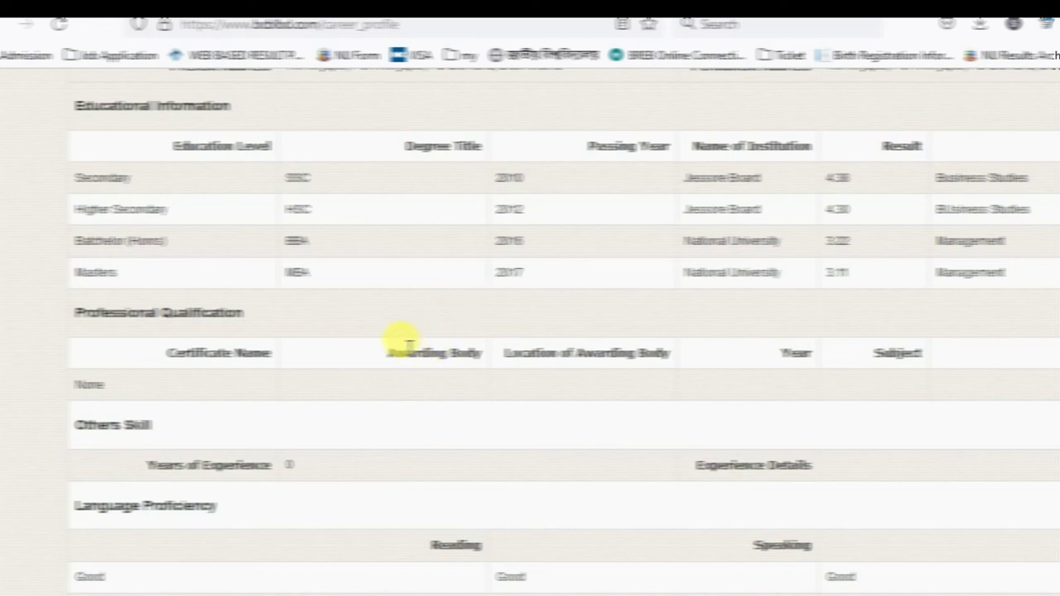
pyautogui.scroll(-2, 360, 351)
pyautogui.scroll(-2, 360, 351)
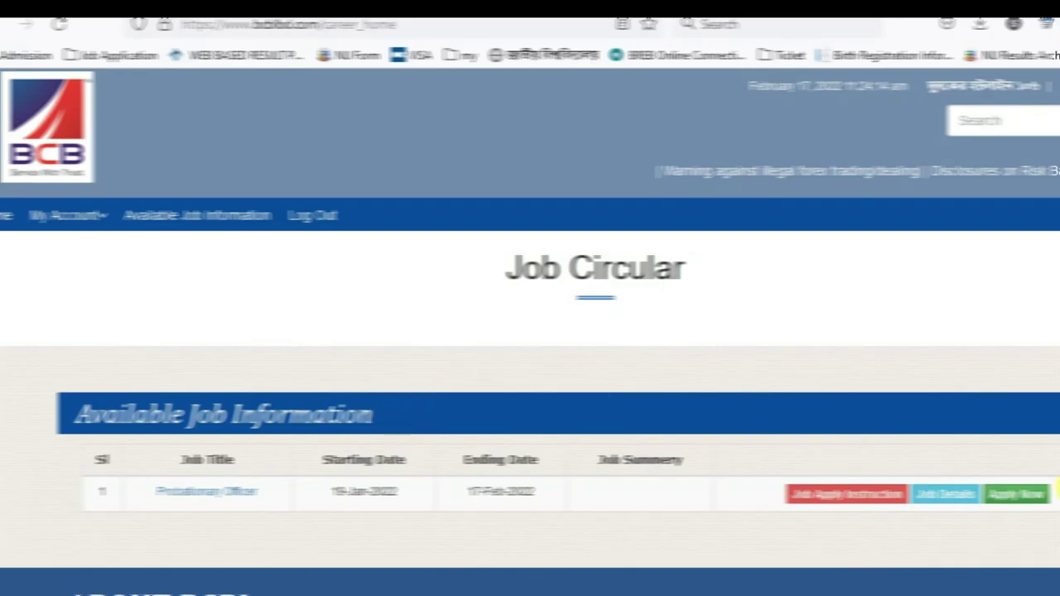
# Step: Apply Now for the Probationary Officer post and bring up the My Account menu
pyautogui.click(1022, 497)
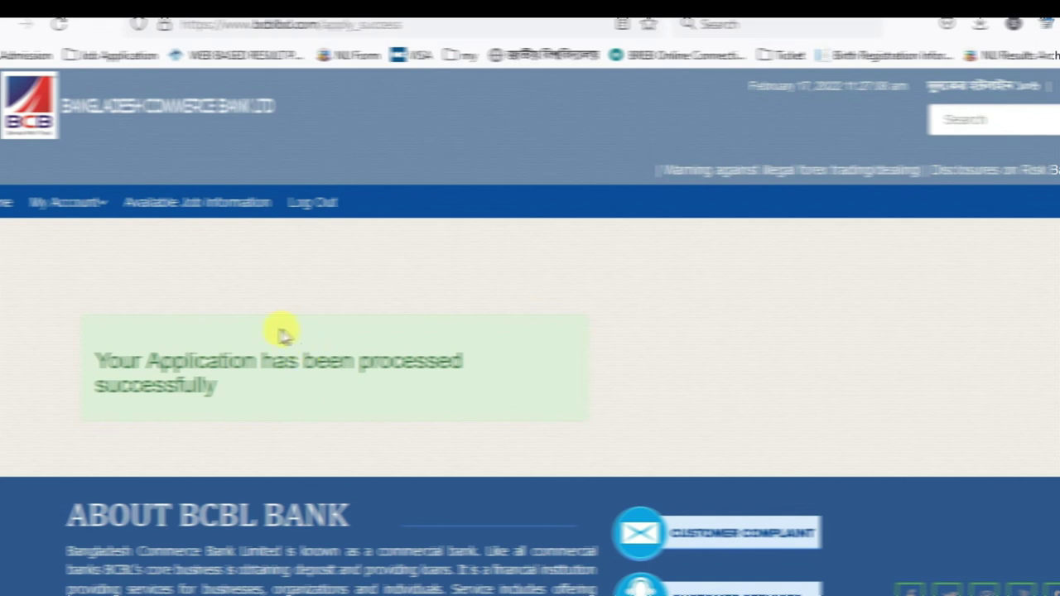
pyautogui.click(72, 203)
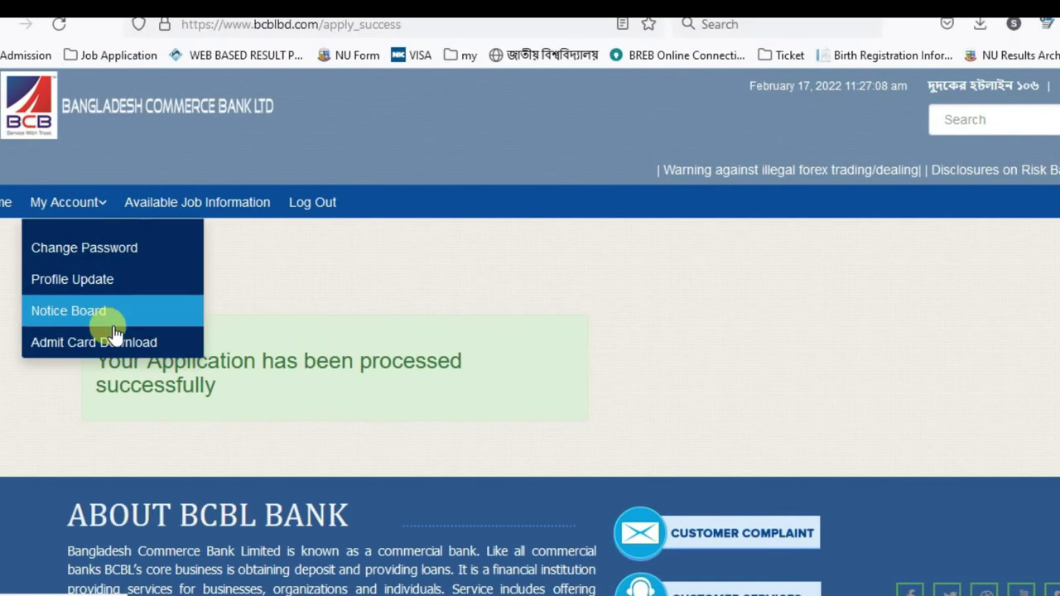